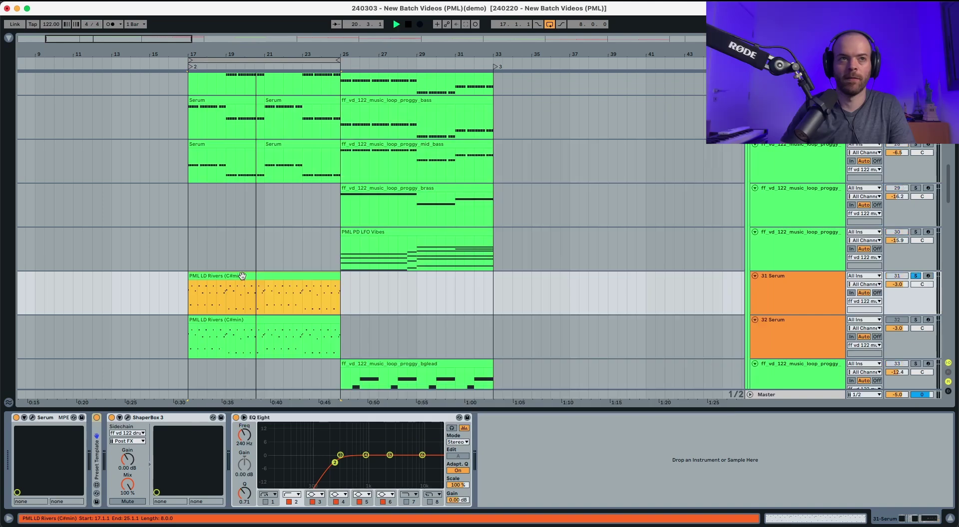
# Open the PML LD Rivers (C#min) clip on track 31 Serum and play back its notes
pyautogui.doubleClick(307, 279)
pyautogui.moveTo(220, 292); pyautogui.dragTo(209, 290)
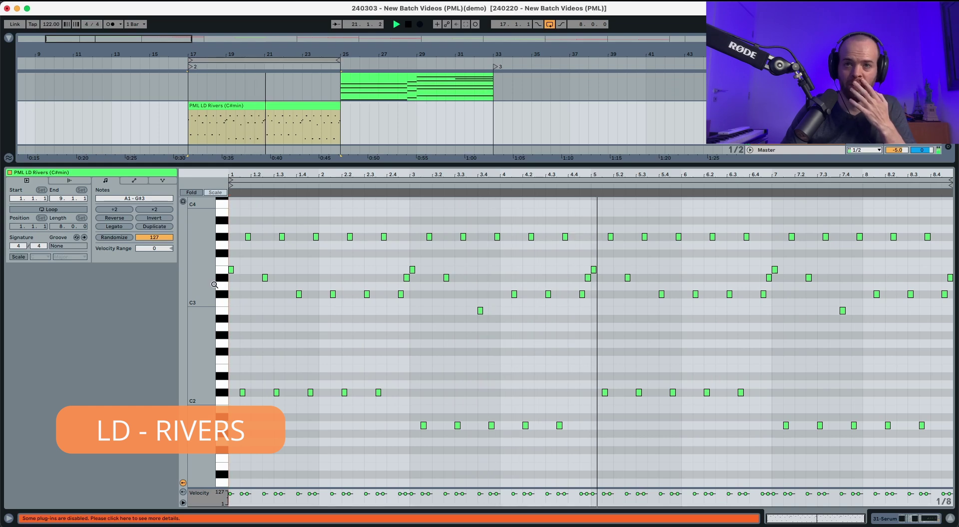
pyautogui.press('space')
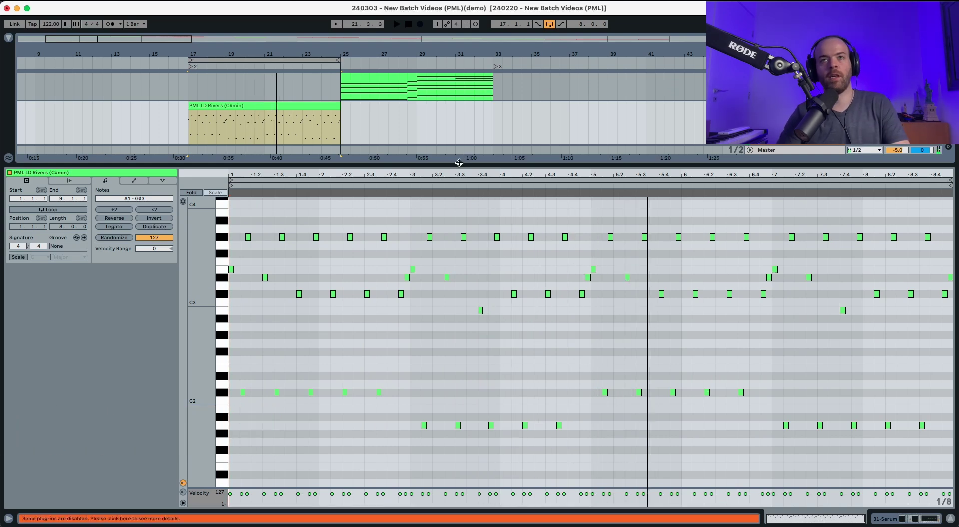
pyautogui.press('space')
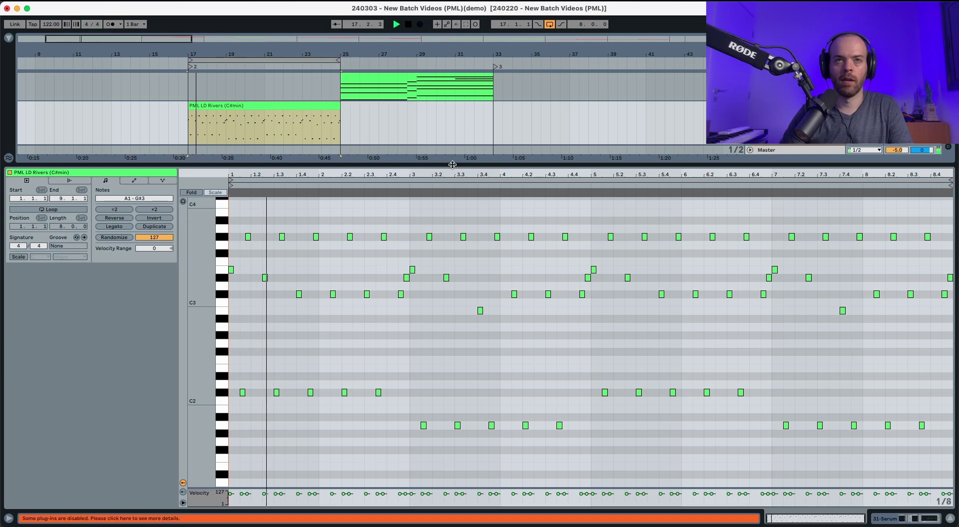
# Enlarge the arrangement area and set the volume of track 32 Serum to -4.0 dB
pyautogui.moveTo(452, 165); pyautogui.dragTo(455, 331)
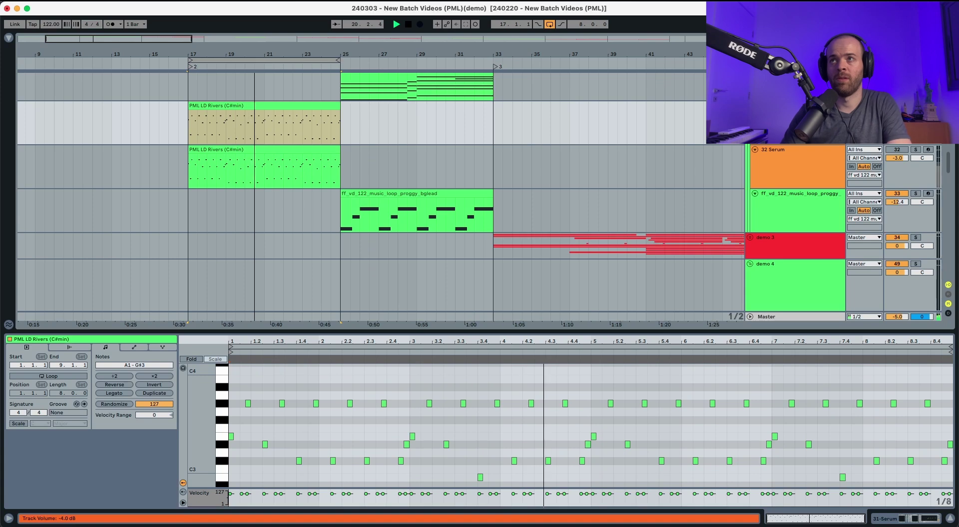
pyautogui.moveTo(896, 158); pyautogui.dragTo(897, 161)
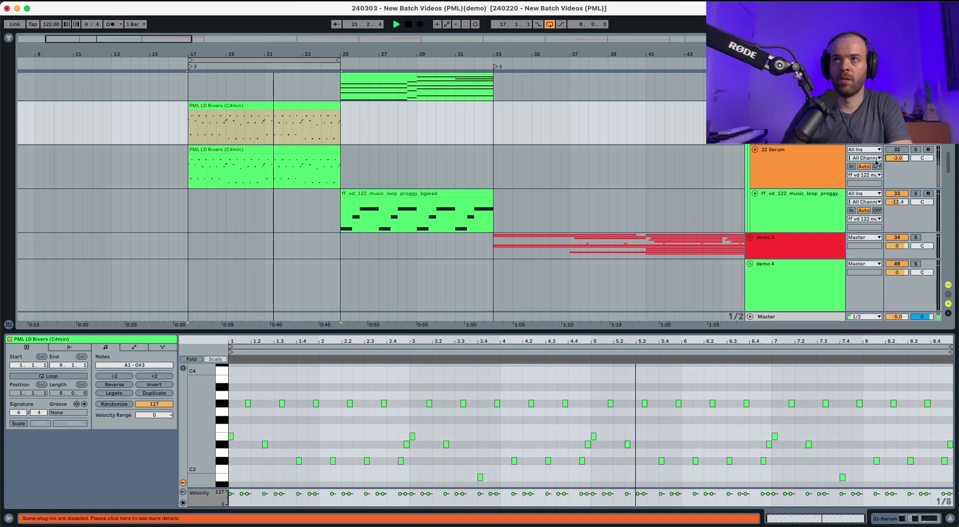
pyautogui.click(804, 161)
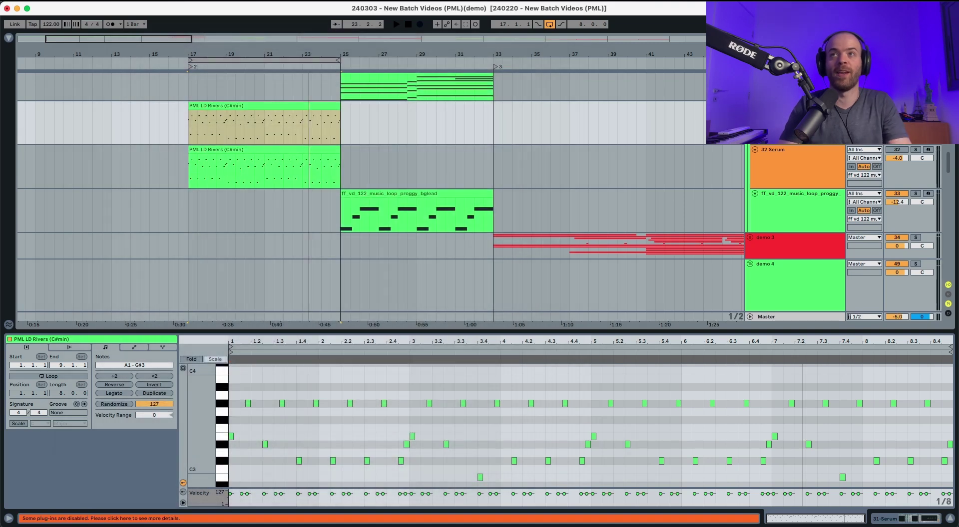
# Open the Serum synth of track 32, solo the track and play its initialized sound
pyautogui.click(796, 151)
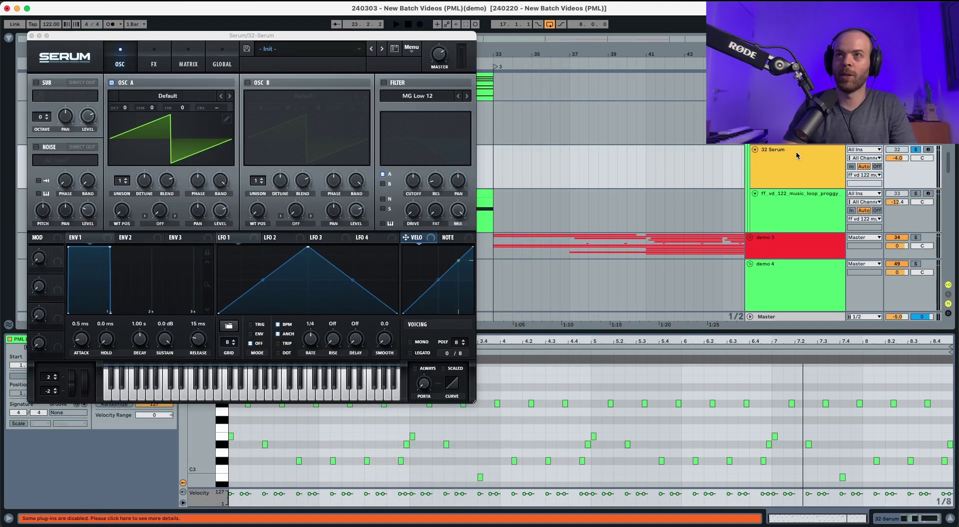
pyautogui.click(915, 150)
pyautogui.press('space')
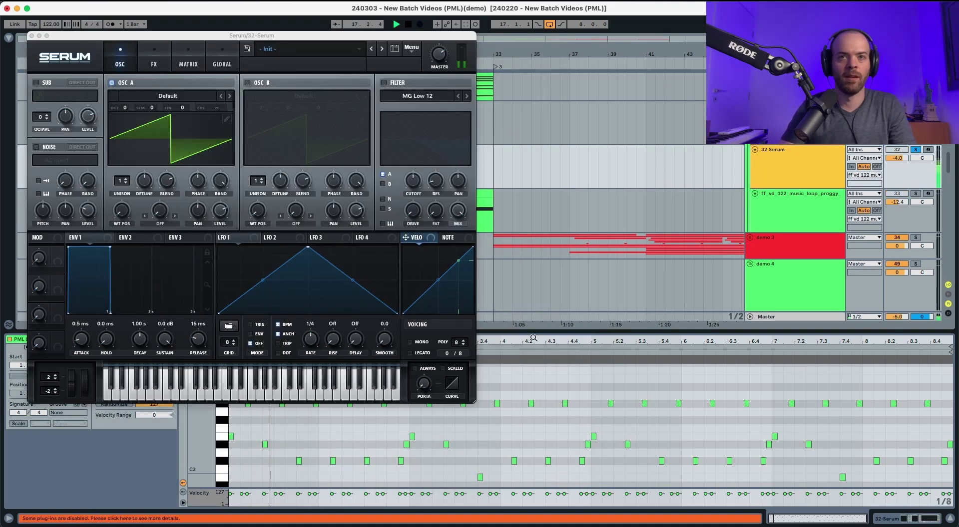
pyautogui.moveTo(528, 333); pyautogui.dragTo(528, 411)
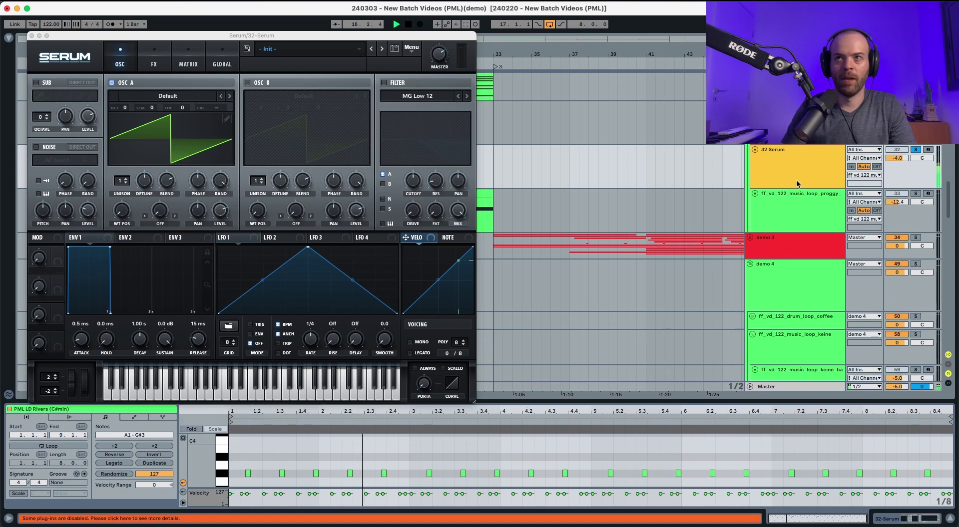
# Show track 32's device chain, switch off ShaperBox 3 and EQ Eight, and audition the dry sound
pyautogui.hotkey('shift', 'Tab')
pyautogui.press('space')
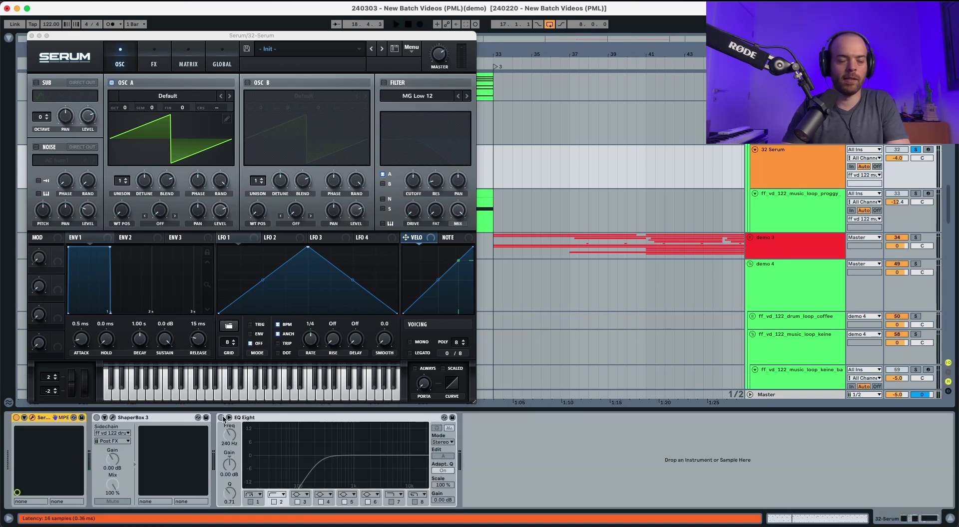
pyautogui.press('space')
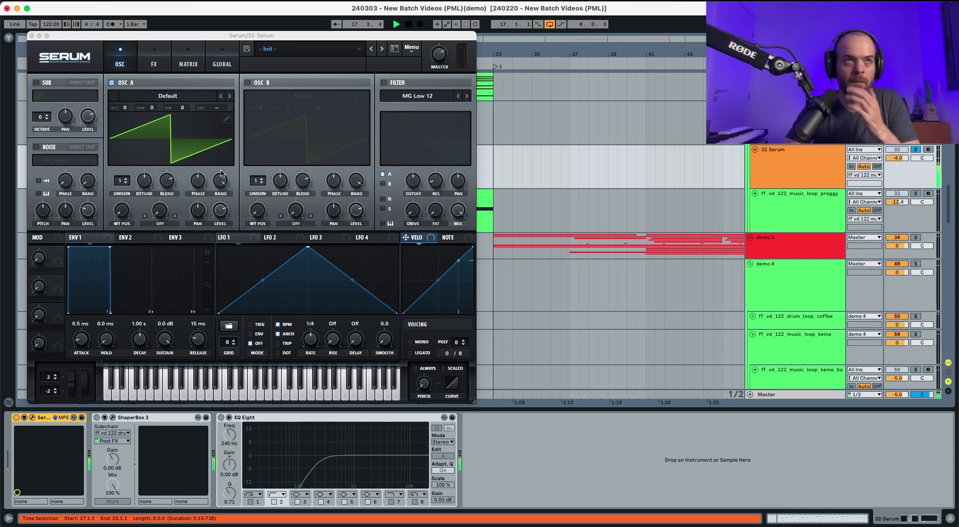
pyautogui.press('space')
# Load the Analog wavetable MB Saw into oscillator A, with fine tuning 2 and a raised wavetable position
pyautogui.click(164, 96)
pyautogui.moveTo(150, 111)
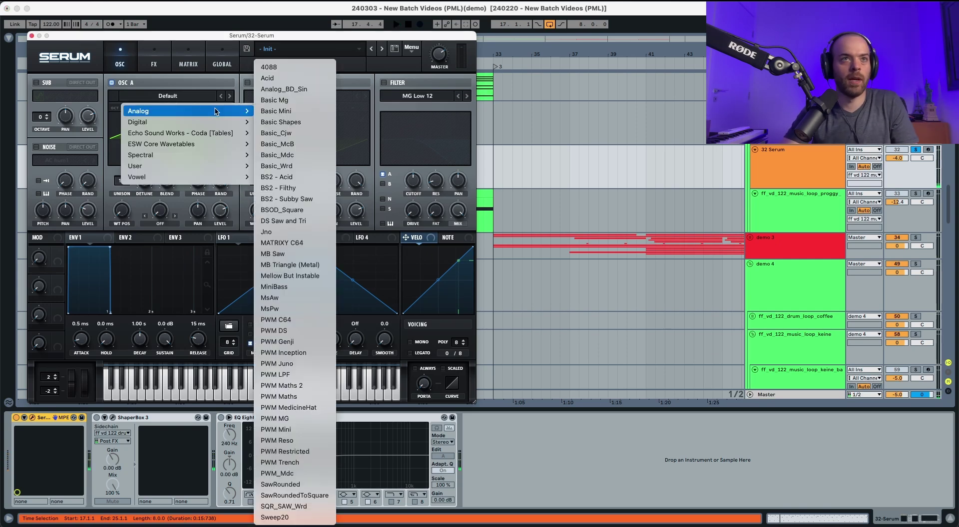
pyautogui.click(278, 253)
pyautogui.press('space')
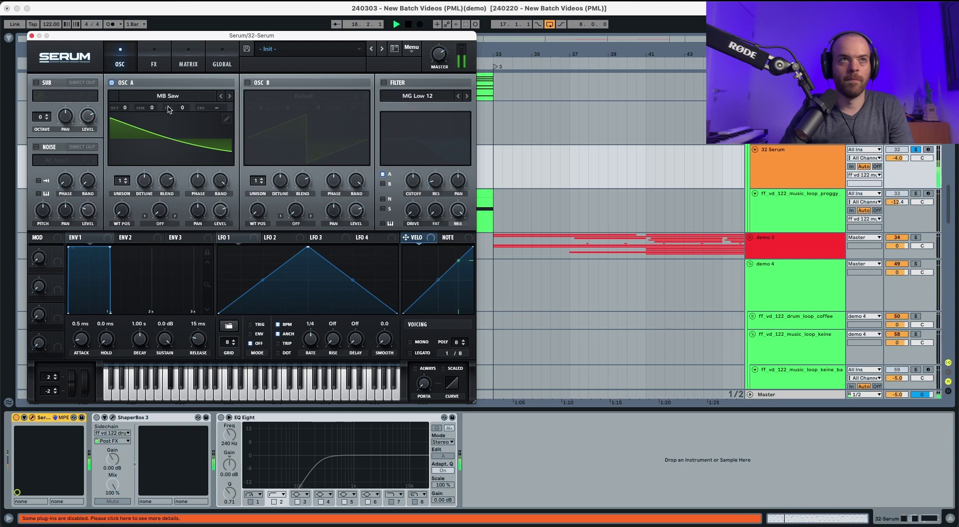
pyautogui.moveTo(177, 112); pyautogui.dragTo(183, 110)
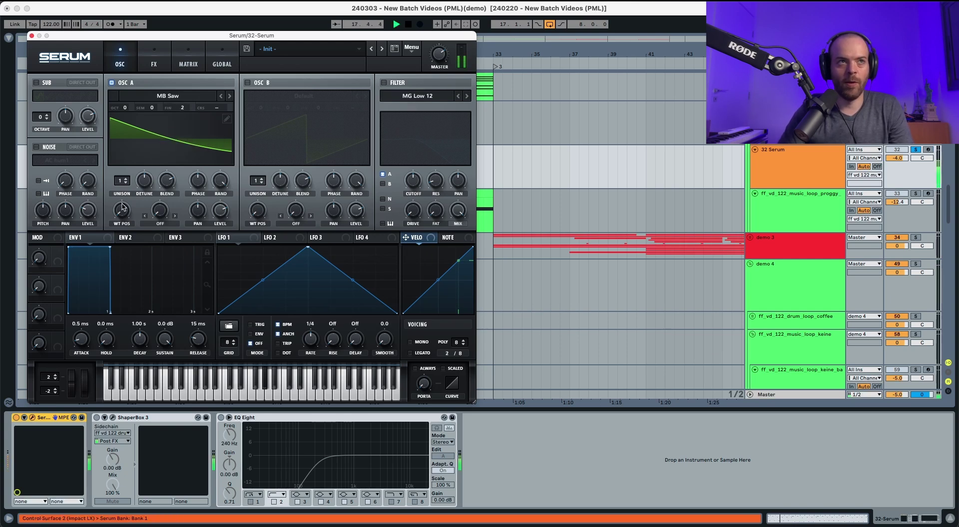
pyautogui.moveTo(122, 210); pyautogui.dragTo(132, 151)
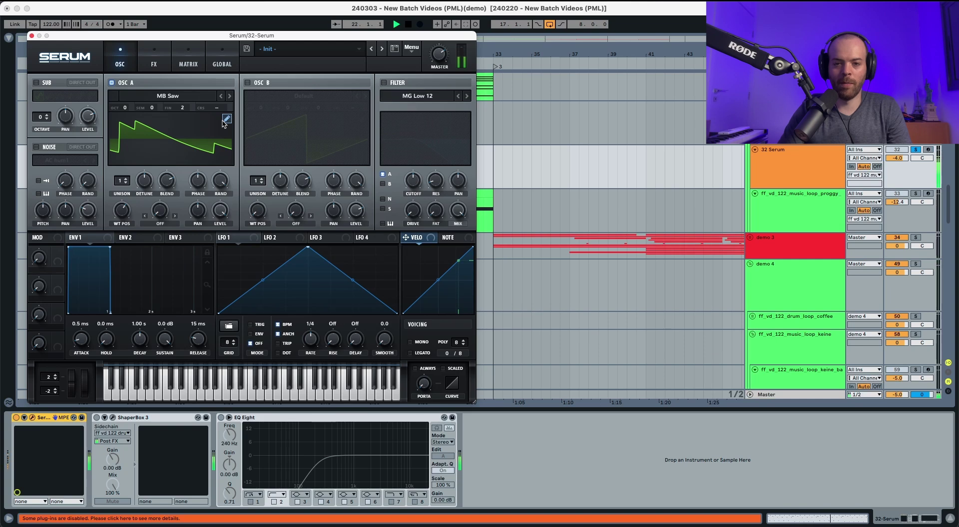
# Enable oscillator B, load the Digital wavetable Dist Fwapper SQ and audition it
pyautogui.click(247, 83)
pyautogui.click(303, 96)
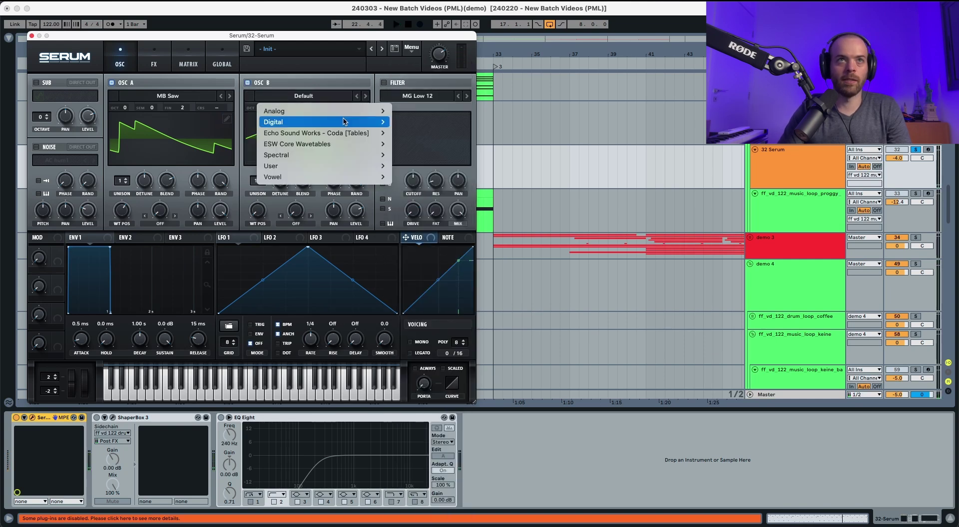
pyautogui.moveTo(343, 122)
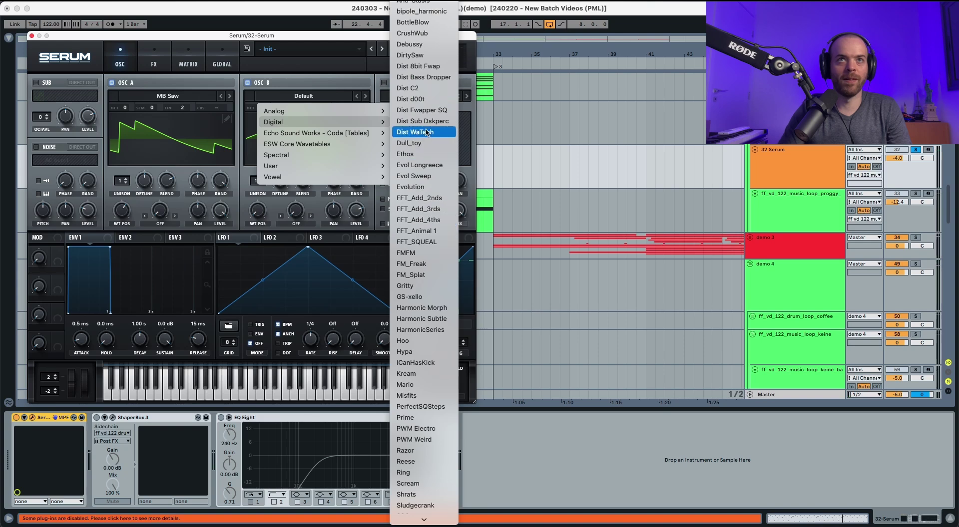
pyautogui.click(427, 112)
pyautogui.press('space')
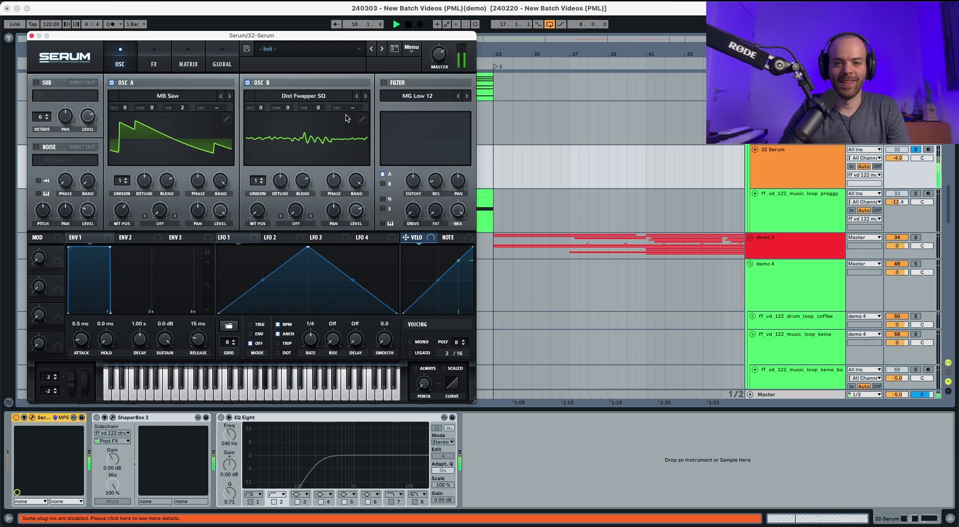
pyautogui.press('space')
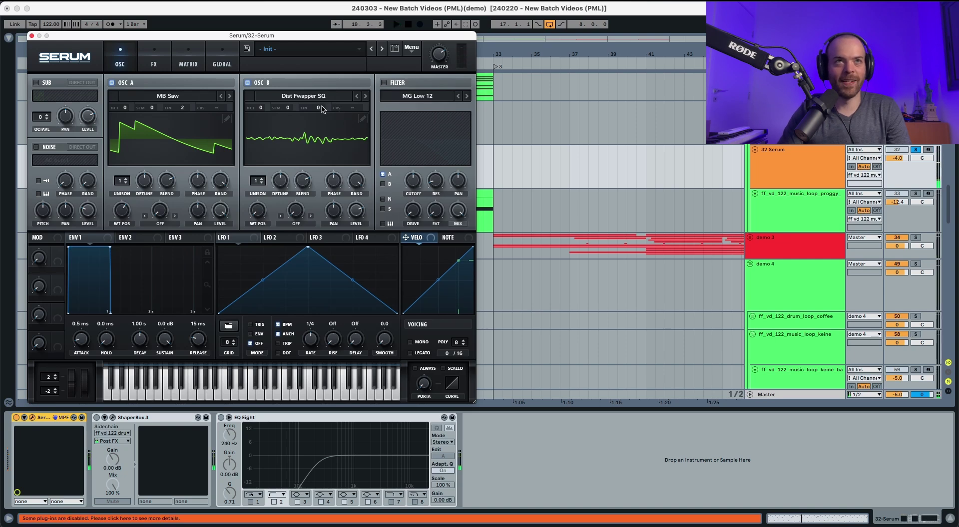
# Set oscillator B's fine tuning to -9, raise its wavetable position and lower its level to about 36%
pyautogui.scroll(-1, 322, 109)
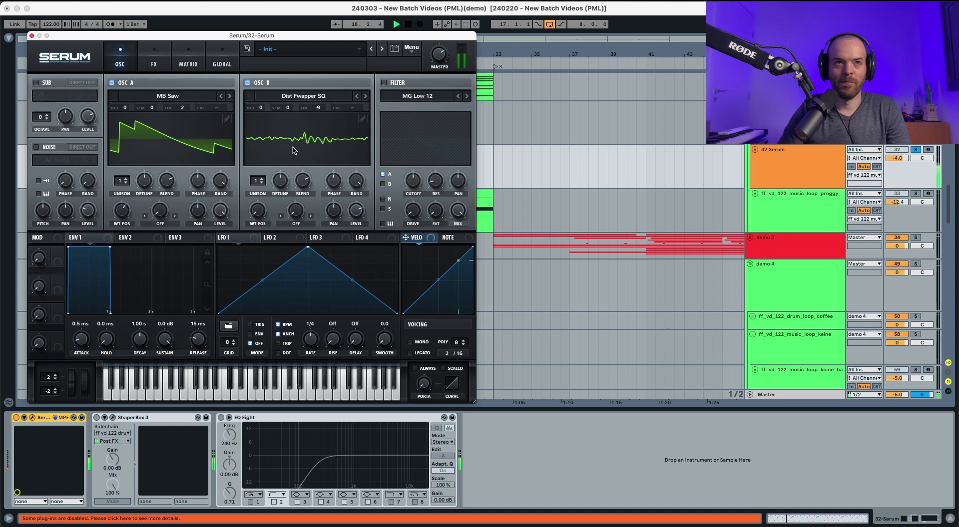
pyautogui.moveTo(260, 174); pyautogui.dragTo(265, 131)
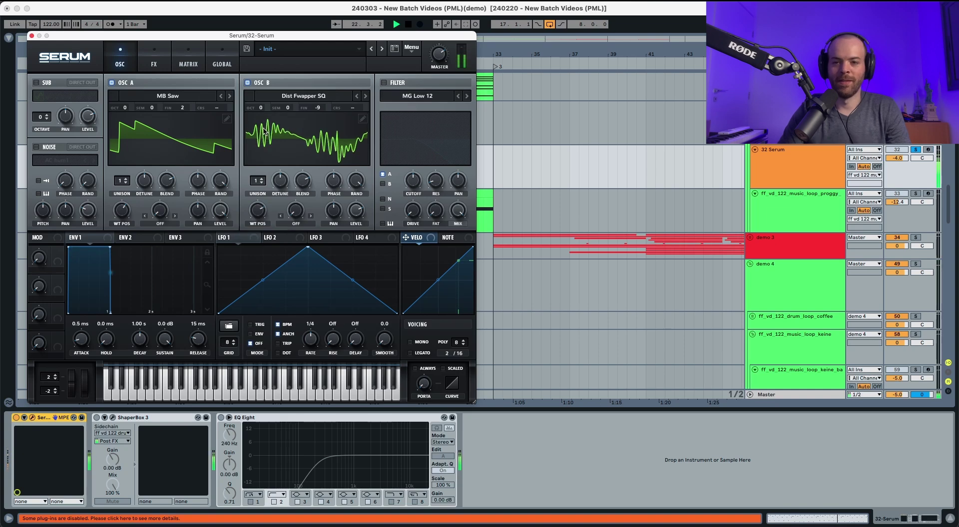
pyautogui.click(358, 212)
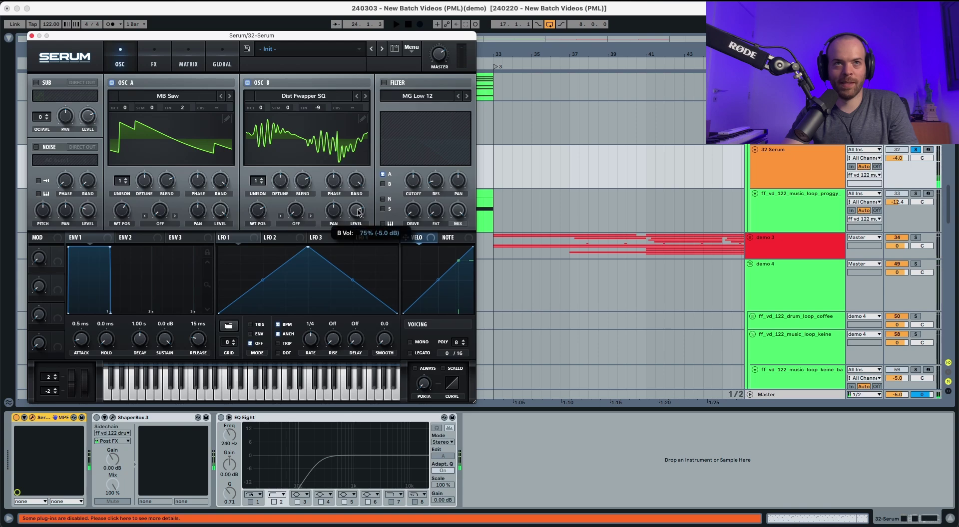
pyautogui.moveTo(358, 215); pyautogui.dragTo(359, 247)
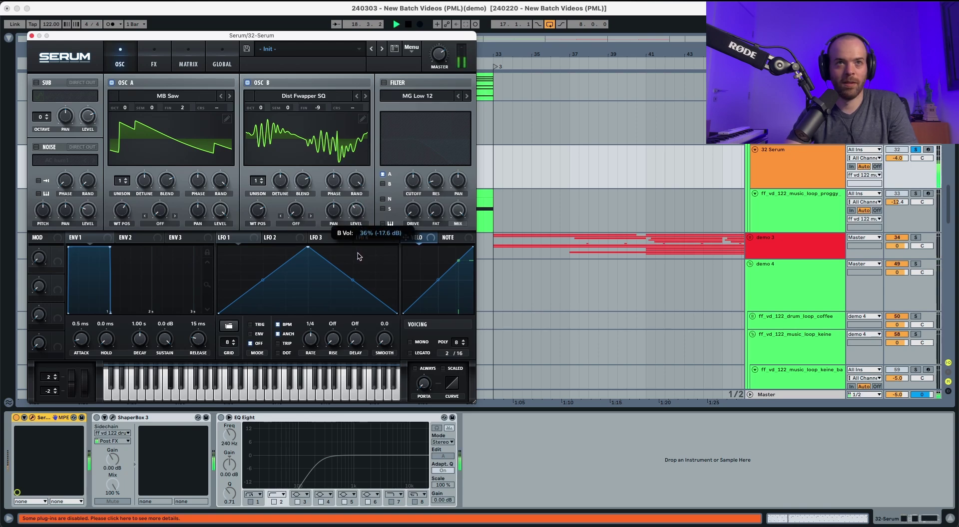
pyautogui.press('space')
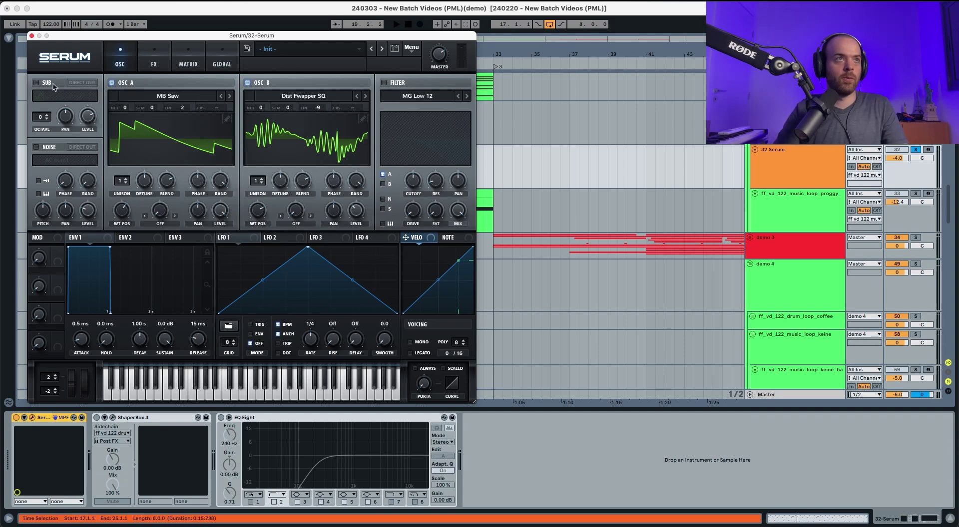
# Enable the sub oscillator at a level of 19% and compare the sound with it off and on
pyautogui.click(37, 83)
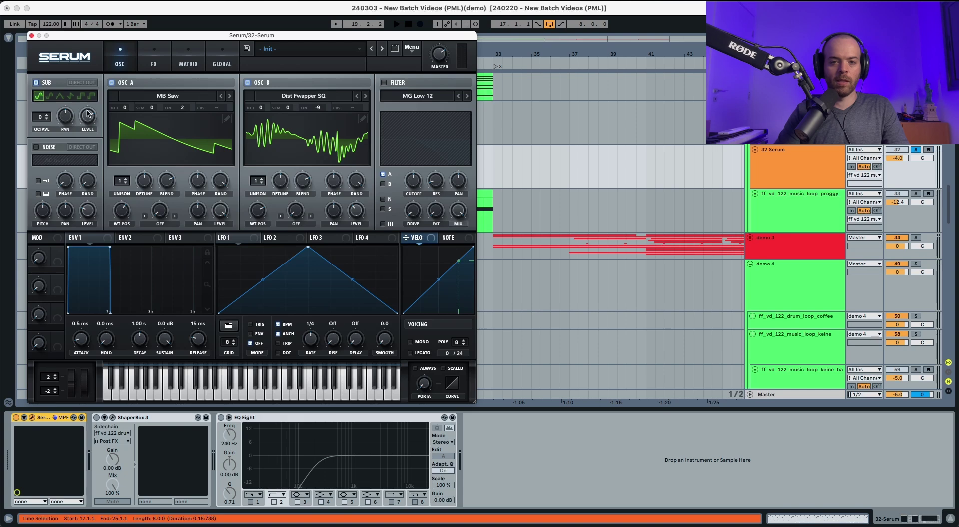
pyautogui.moveTo(90, 112); pyautogui.dragTo(83, 170)
pyautogui.press('space')
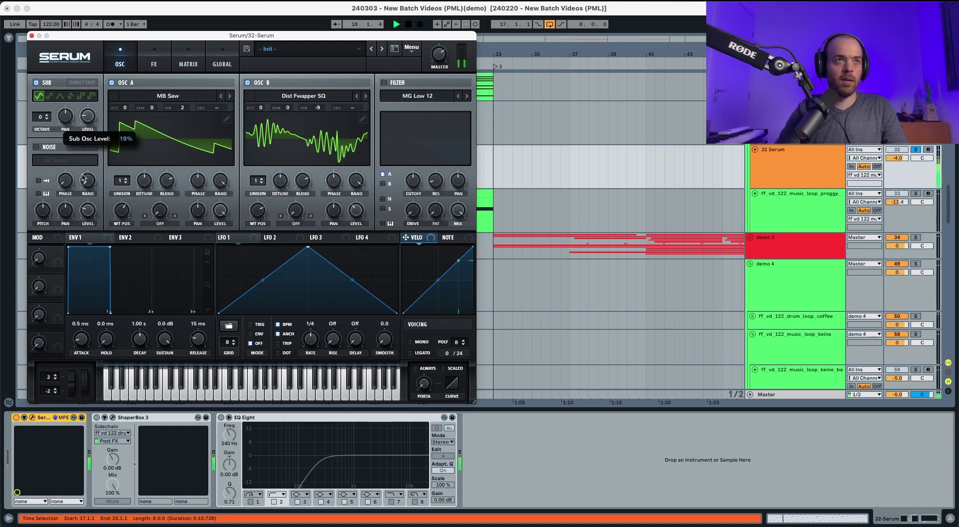
pyautogui.click(37, 84)
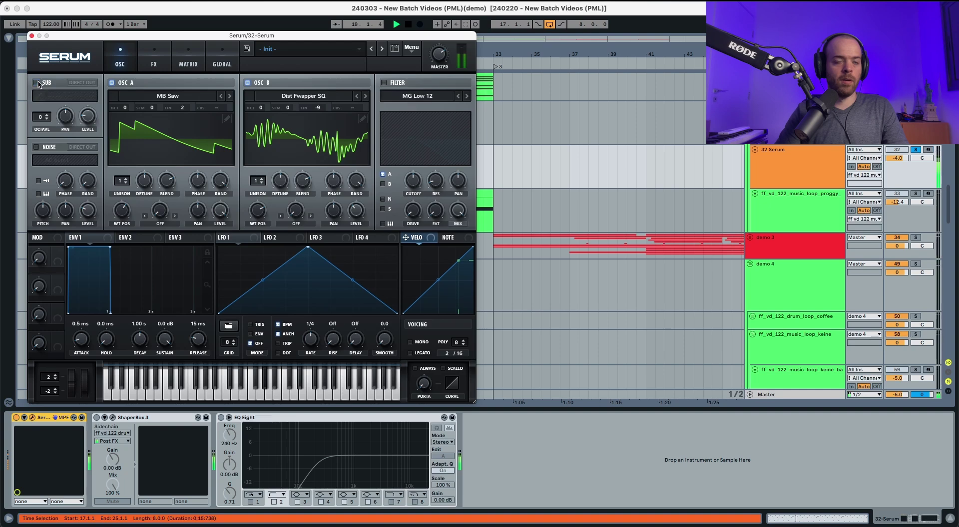
pyautogui.click(37, 83)
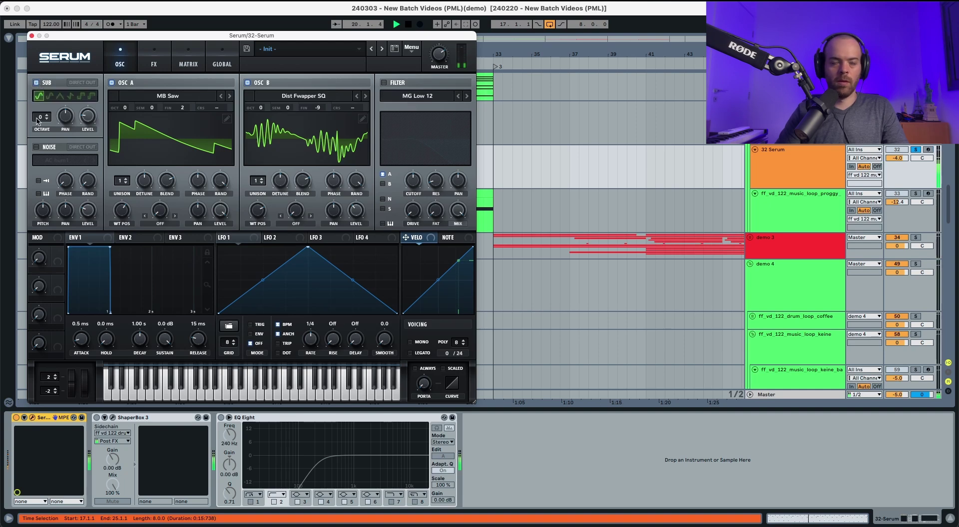
# Enable the noise oscillator with the Analog noise J106 HP and set its level to about 20%
pyautogui.click(36, 147)
pyautogui.click(54, 161)
pyautogui.moveTo(62, 176)
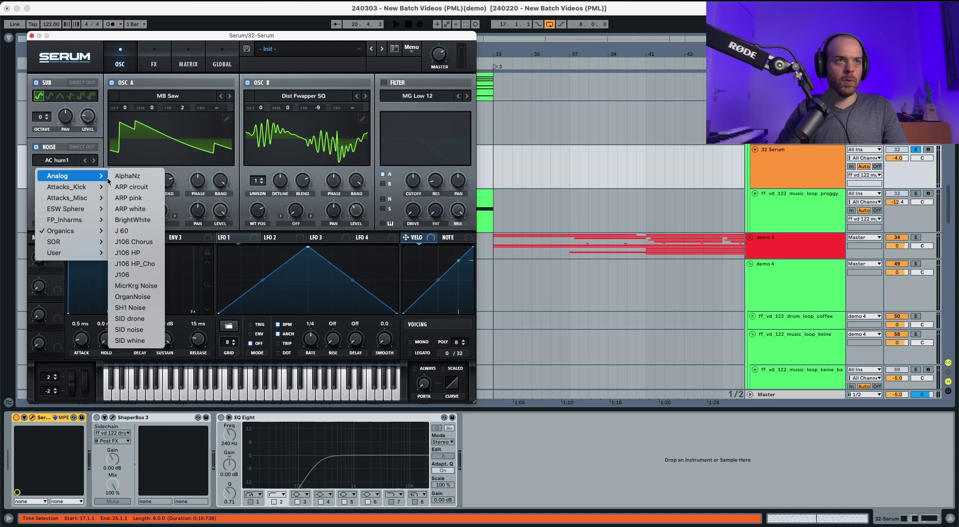
pyautogui.click(134, 256)
pyautogui.press('space')
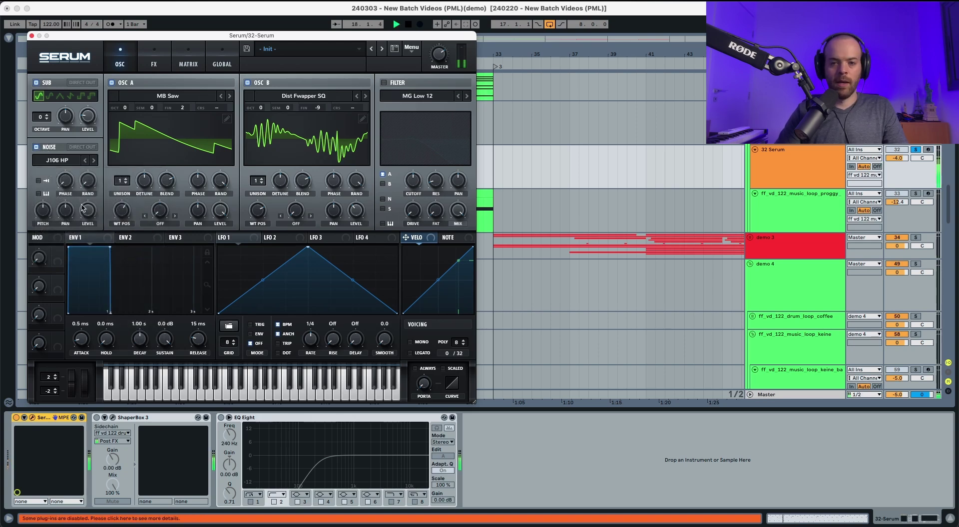
pyautogui.press('space')
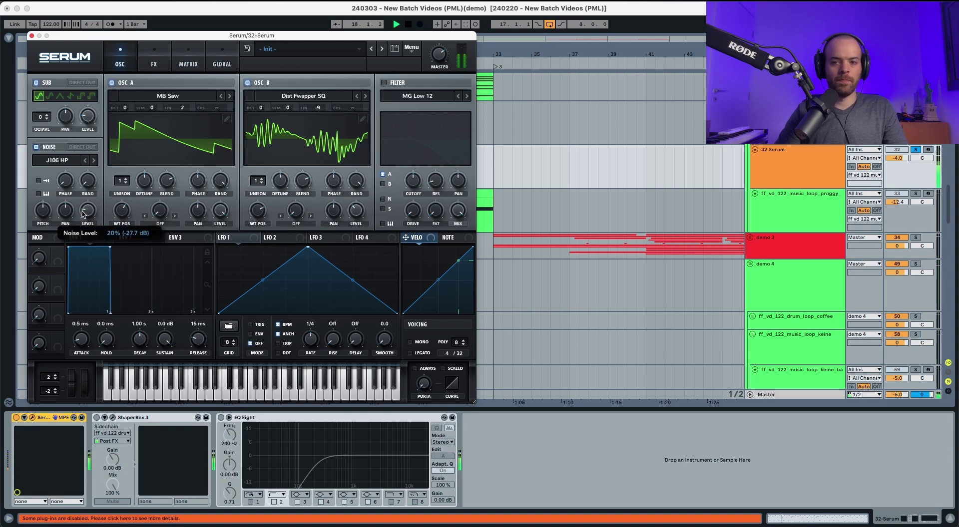
# Raise the noise pitch to 61% and compare the sound with the noise direct output on and off
pyautogui.moveTo(44, 216)
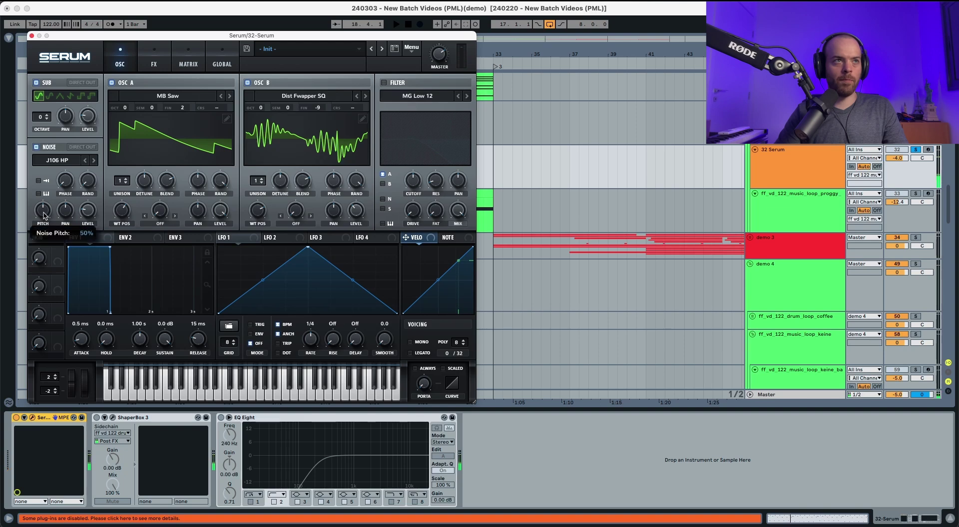
pyautogui.moveTo(44, 214); pyautogui.dragTo(45, 211)
pyautogui.press('space')
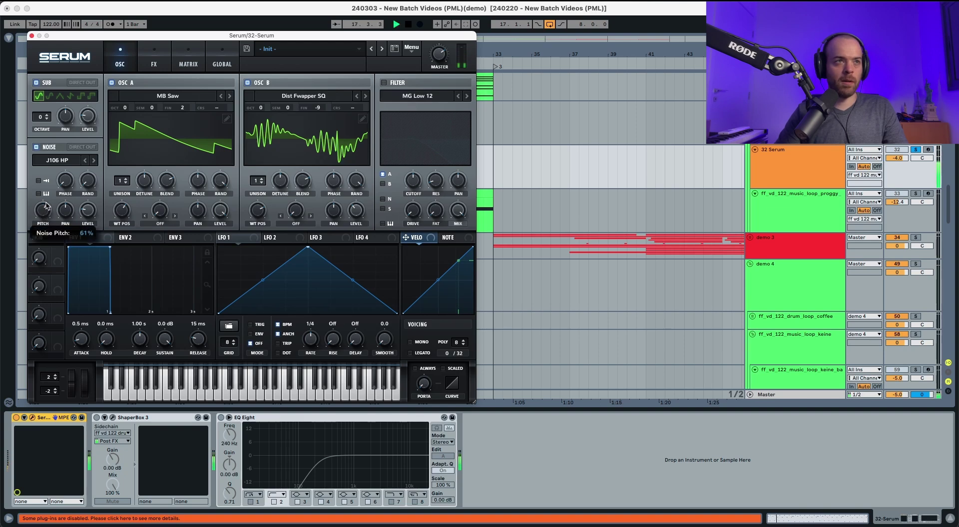
pyautogui.click(74, 148)
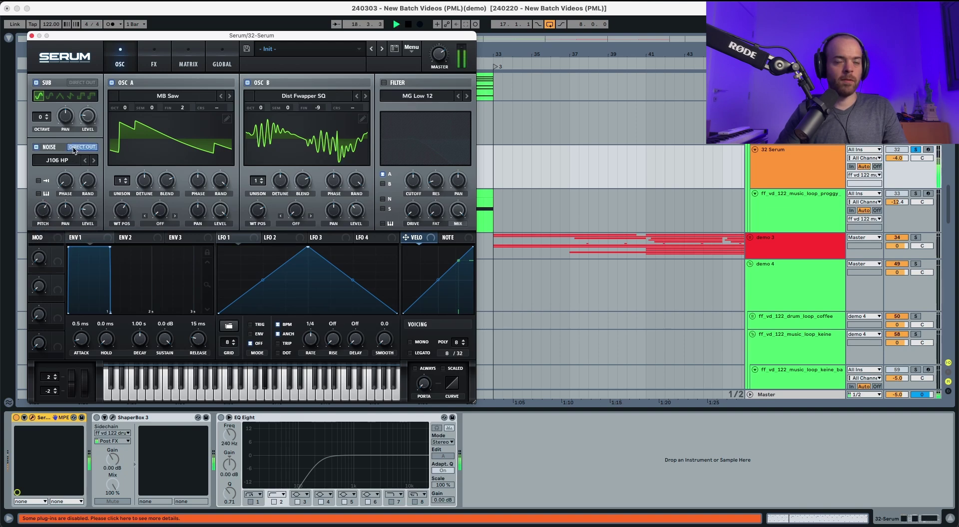
pyautogui.click(74, 148)
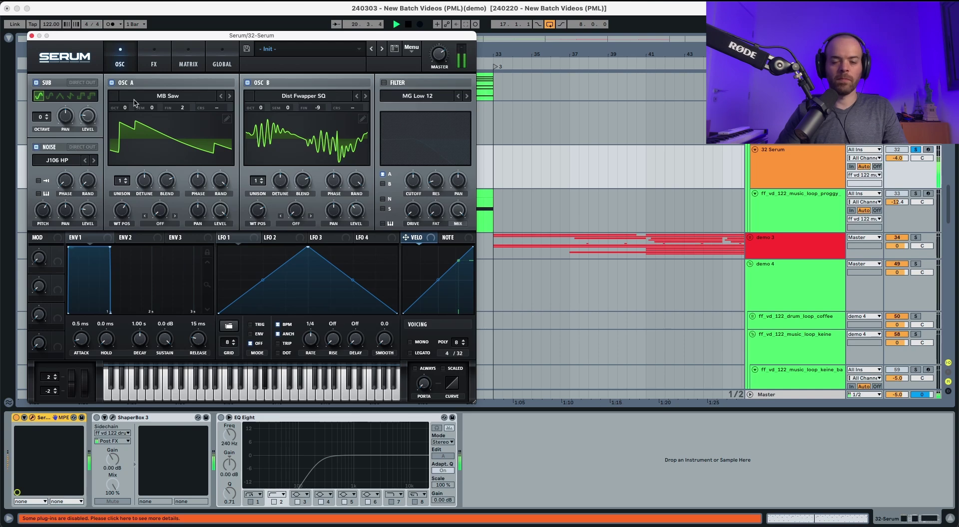
# Turn on always-on portamento with a time of about 22 ms and bend its curve downward
pyautogui.press('space')
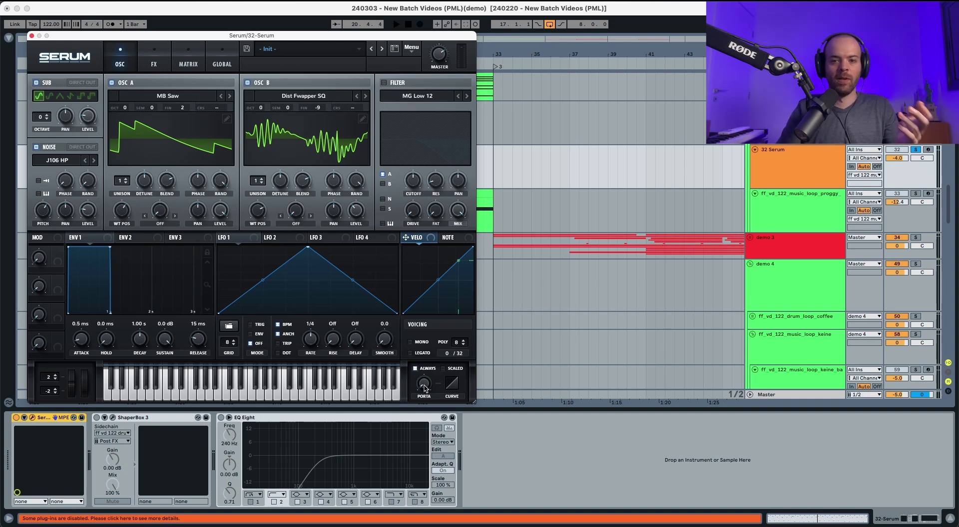
pyautogui.moveTo(426, 390)
pyautogui.press('space')
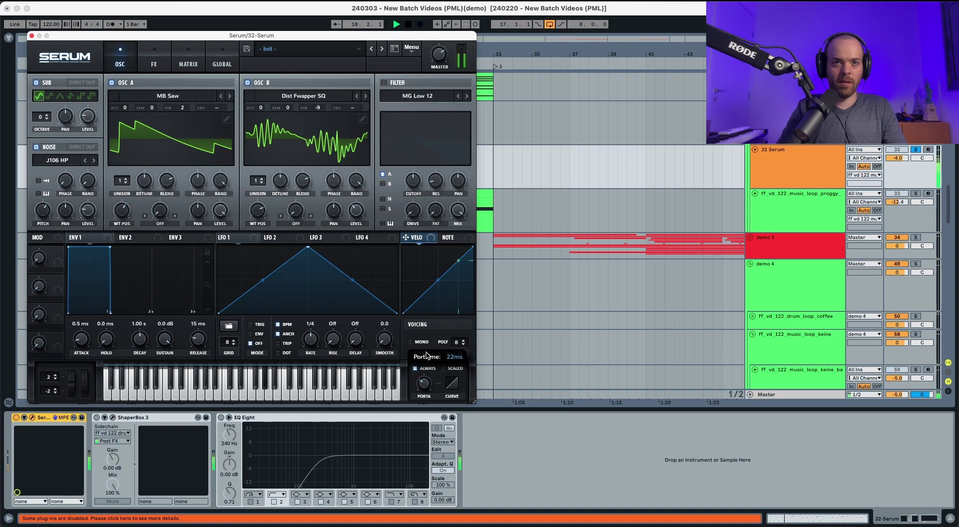
pyautogui.moveTo(455, 386)
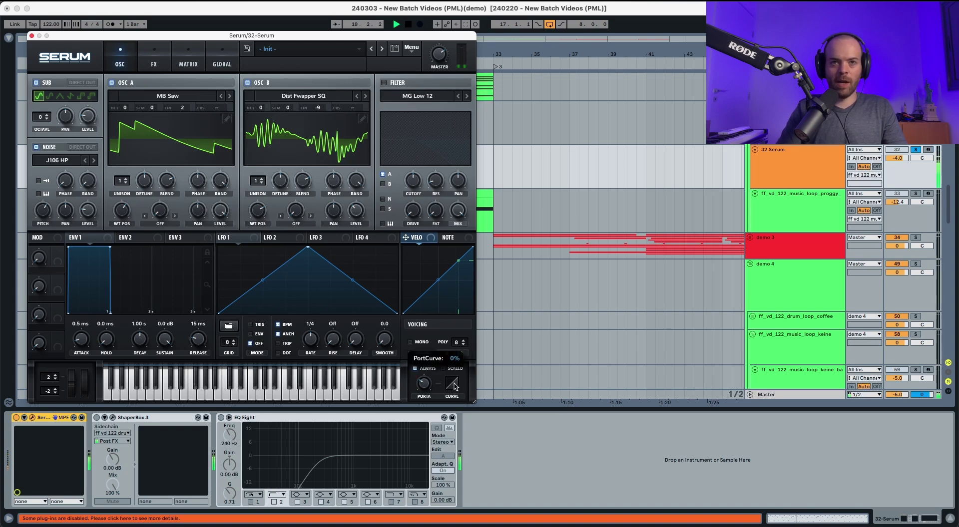
pyautogui.moveTo(456, 399); pyautogui.dragTo(455, 405)
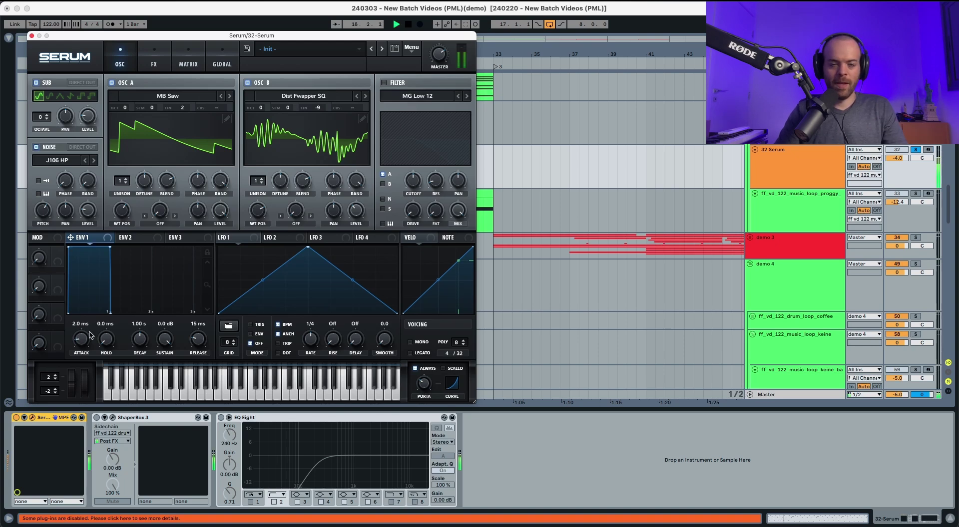
# Shape envelope 1 with a 2.0 ms attack, 1.05 s decay, -5.6 dB sustain and 1.27 s release
pyautogui.moveTo(135, 344); pyautogui.dragTo(164, 367)
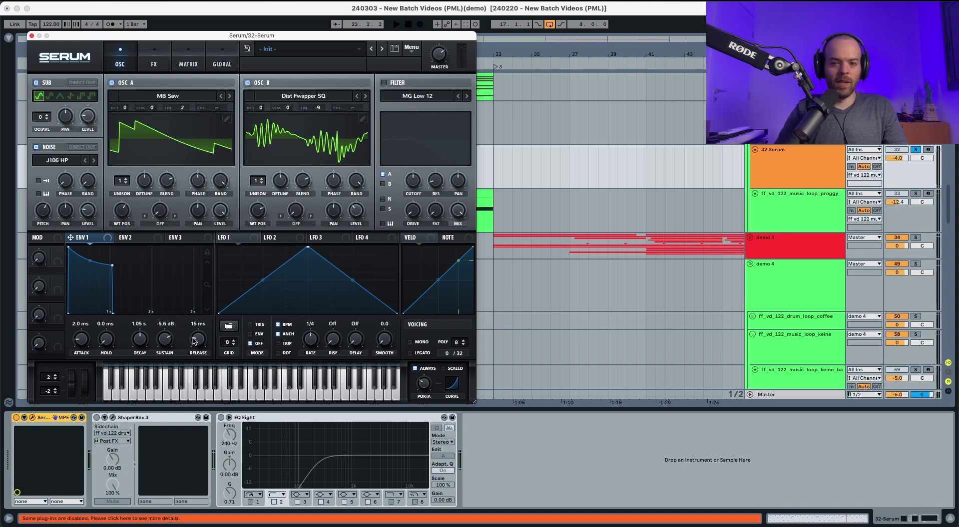
pyautogui.press('space')
pyautogui.moveTo(194, 341); pyautogui.dragTo(199, 311)
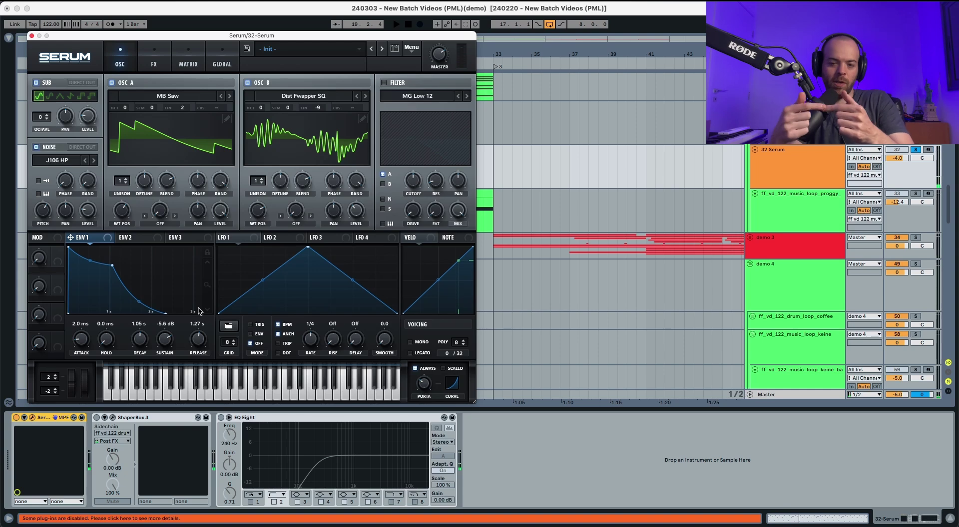
# Switch the voicing to mono, steepen envelope 1's decay and release curves, and listen to the result
pyautogui.press('space')
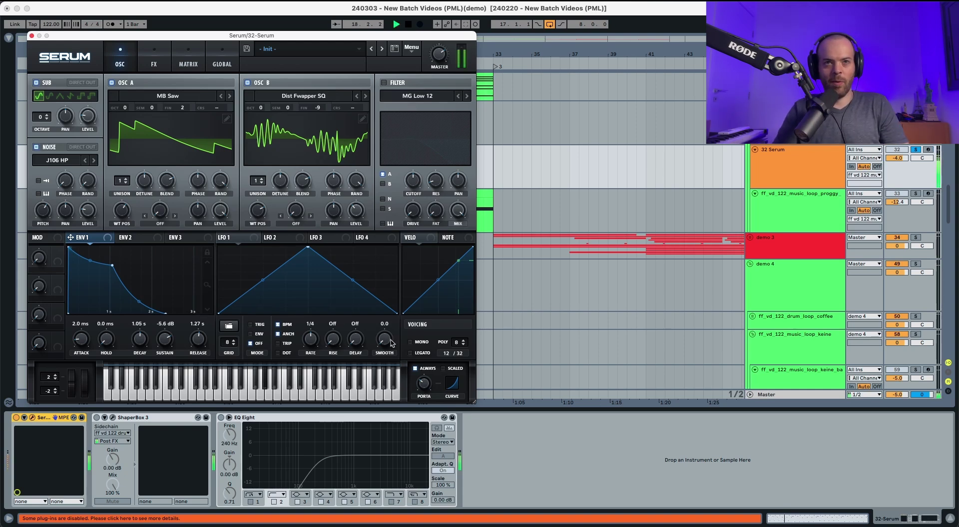
pyautogui.click(411, 344)
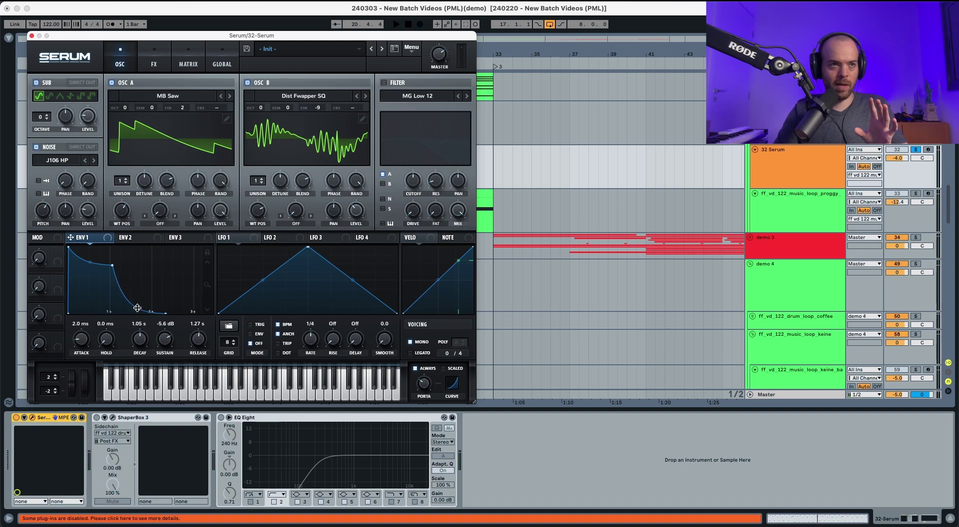
pyautogui.press('space')
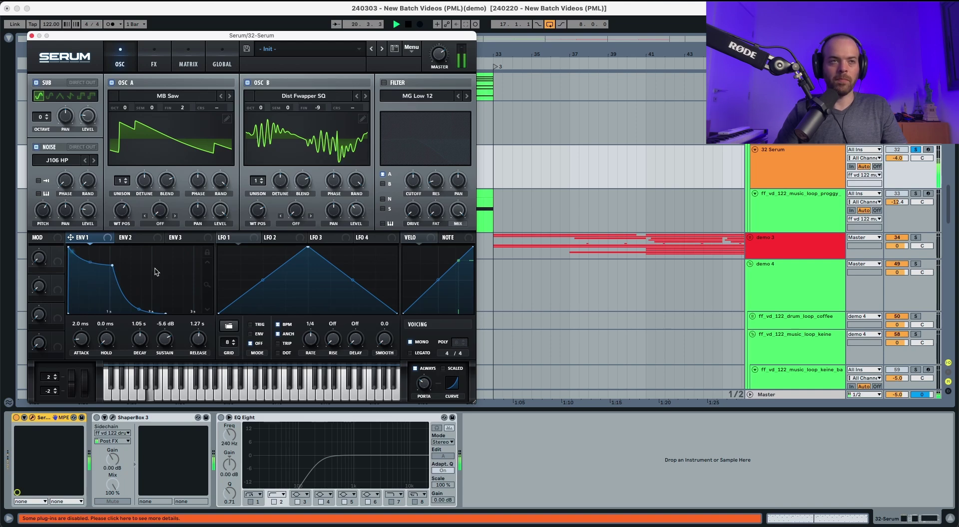
pyautogui.press('space')
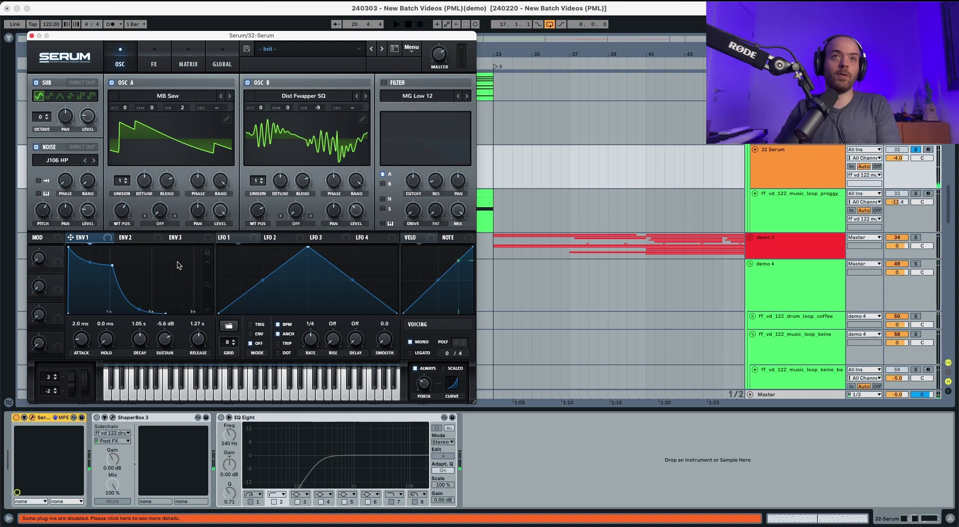
# Enable the filter as MG Low 24 and route both oscillators, the noise and the sub through it
pyautogui.click(384, 83)
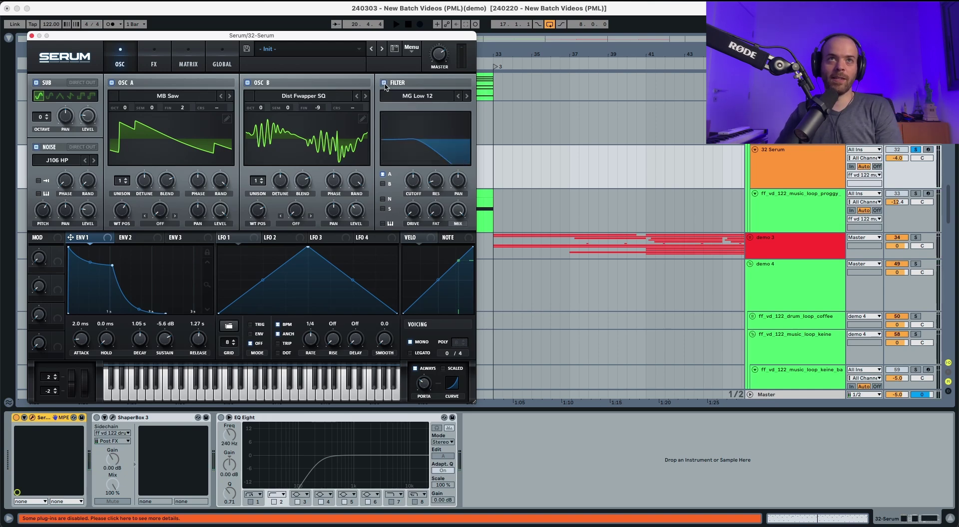
pyautogui.click(468, 96)
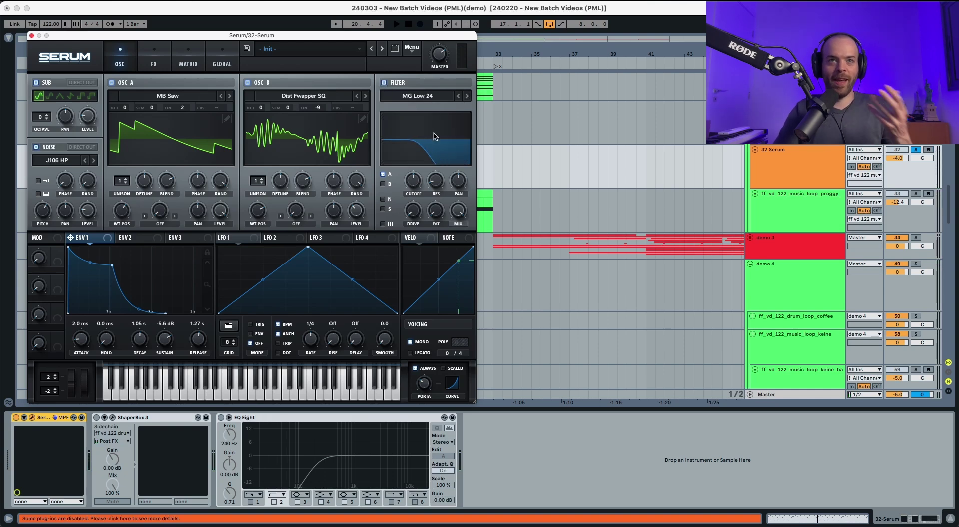
pyautogui.click(383, 184)
pyautogui.click(383, 199)
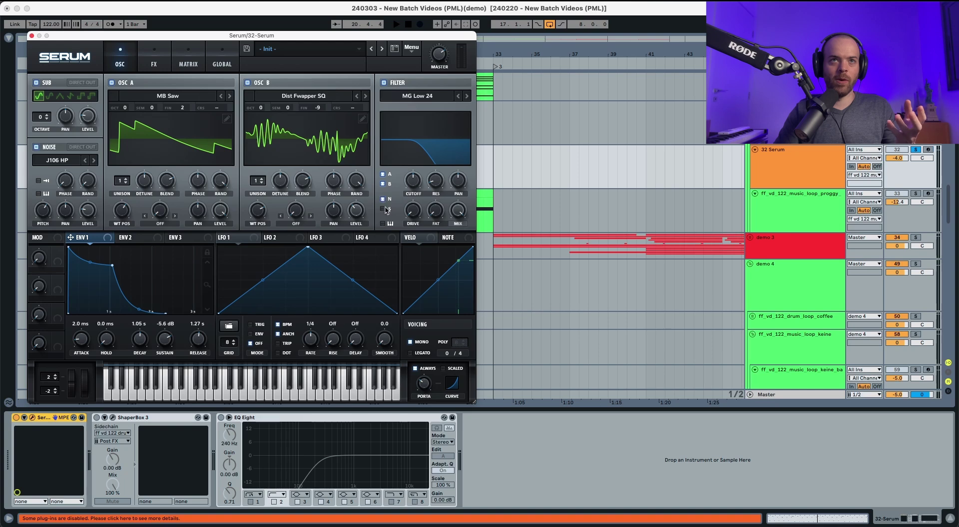
# Lower the filter cutoff to about 20 Hz during playback
pyautogui.press('space')
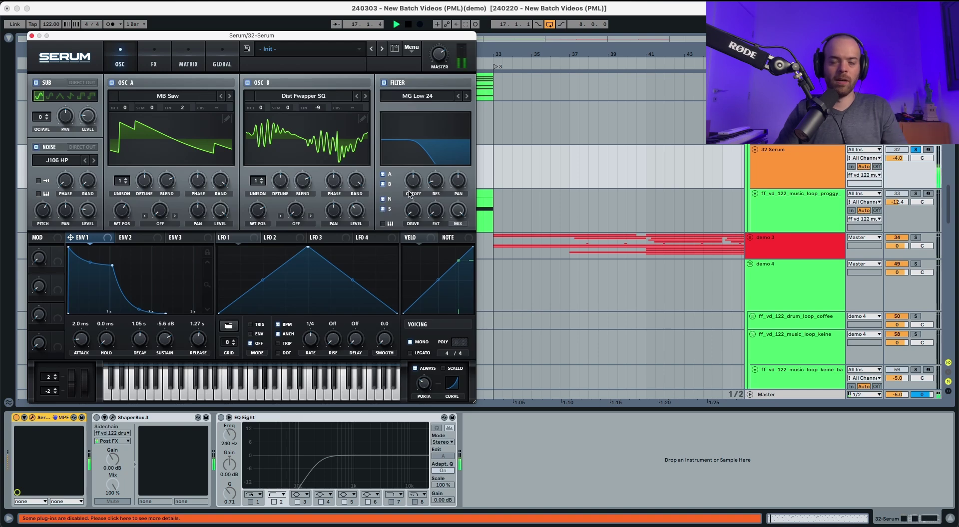
pyautogui.moveTo(414, 183); pyautogui.dragTo(412, 206)
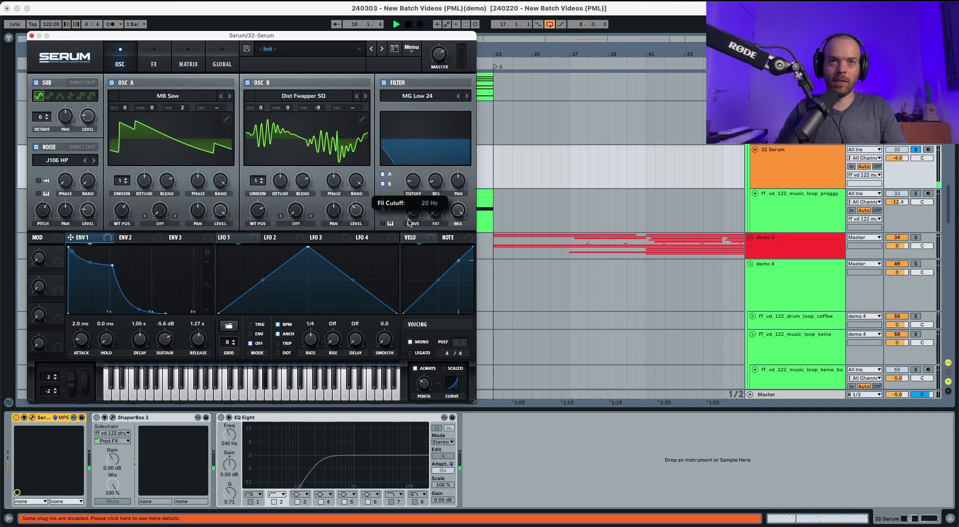
pyautogui.moveTo(409, 222); pyautogui.dragTo(412, 219)
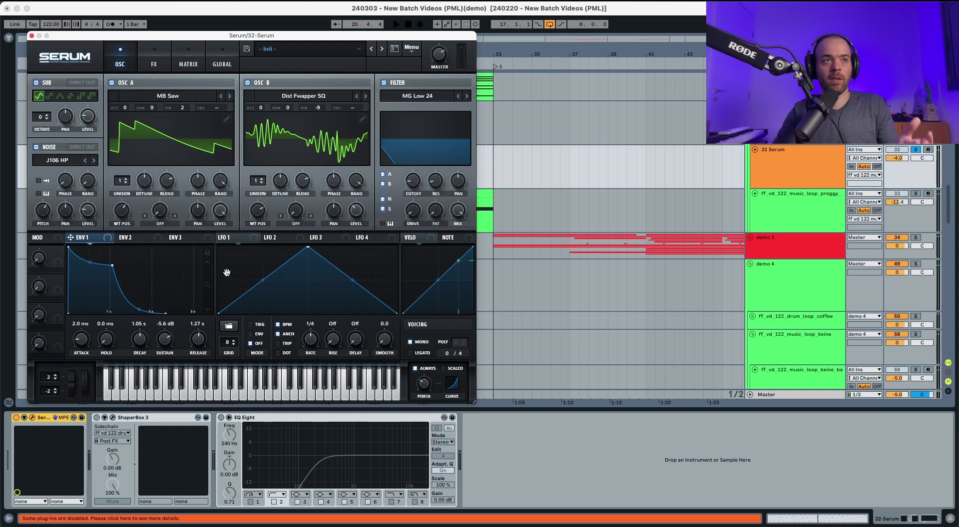
# Assign envelope 2 to the filter cutoff and listen to the modulation
pyautogui.click(142, 238)
pyautogui.moveTo(162, 241); pyautogui.dragTo(403, 192)
pyautogui.press('space')
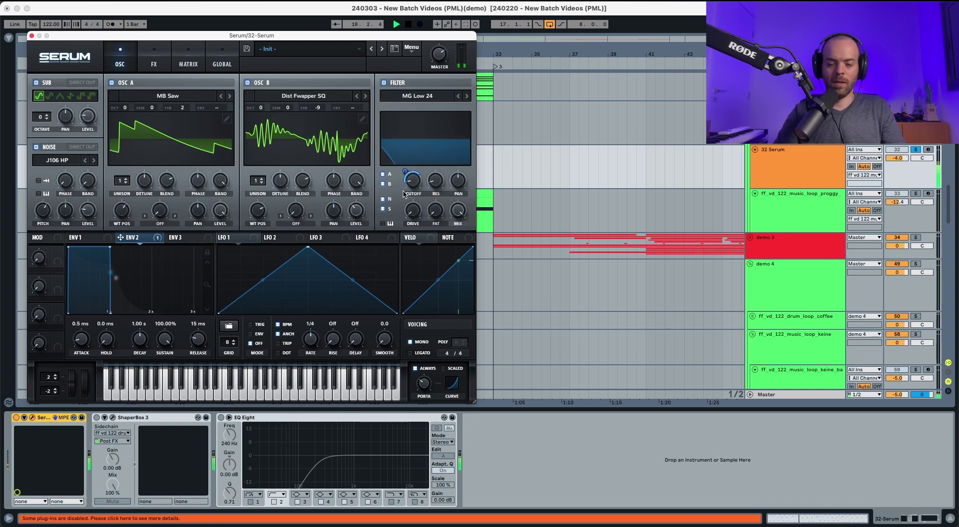
pyautogui.press('space')
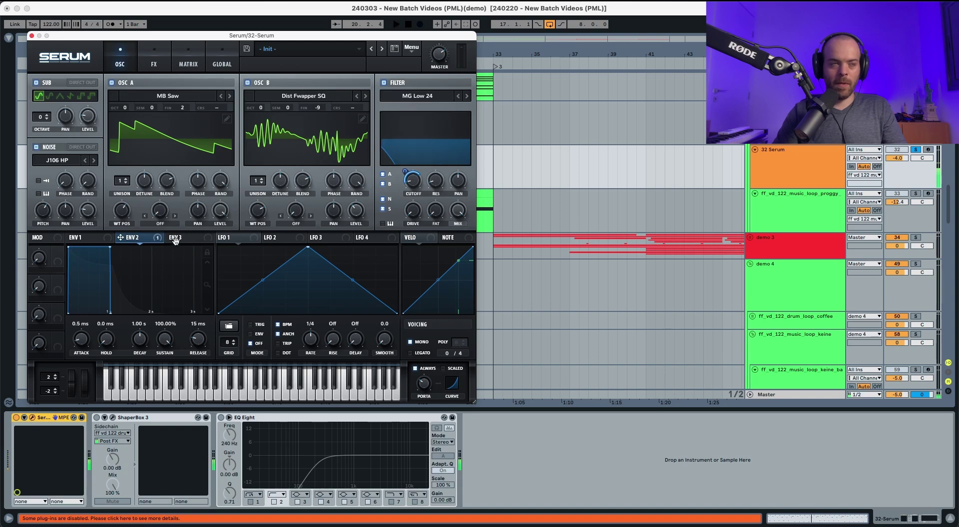
# Set envelope 2 to a 1.9 ms attack, 1.03 s decay, 80% sustain and 861 ms release during playback
pyautogui.moveTo(85, 335); pyautogui.dragTo(85, 336)
pyautogui.press('space')
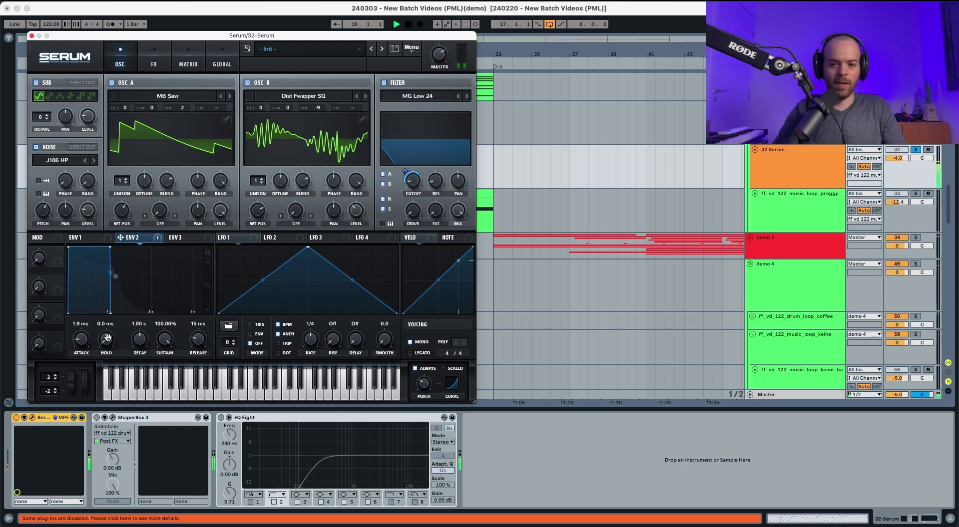
pyautogui.moveTo(139, 341); pyautogui.dragTo(202, 323)
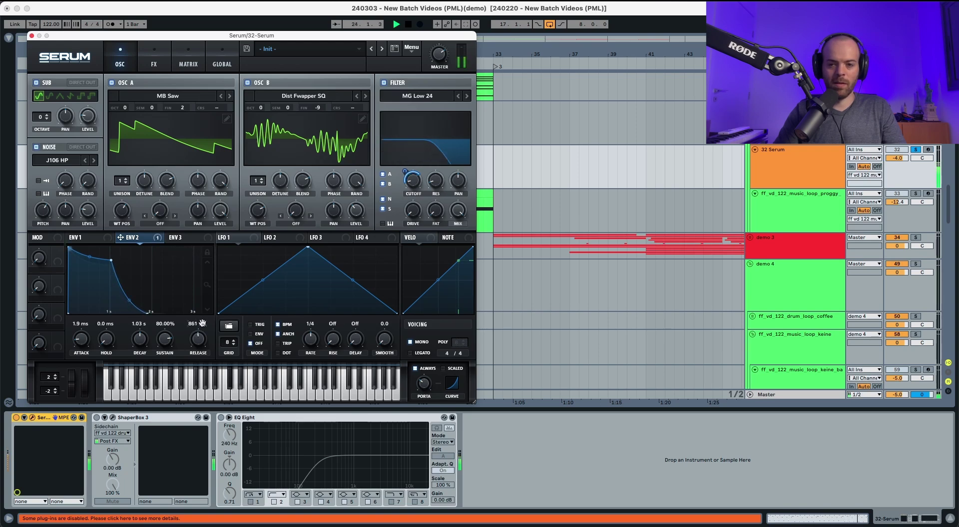
# Steepen envelope 2's release curve and fine-tune envelope 1's release curve while listening
pyautogui.click(840, 156)
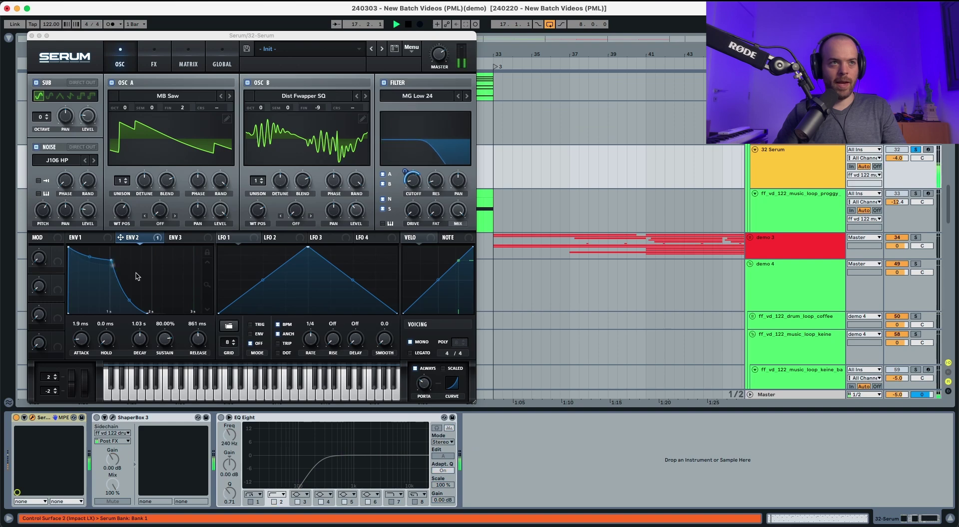
pyautogui.click(130, 305)
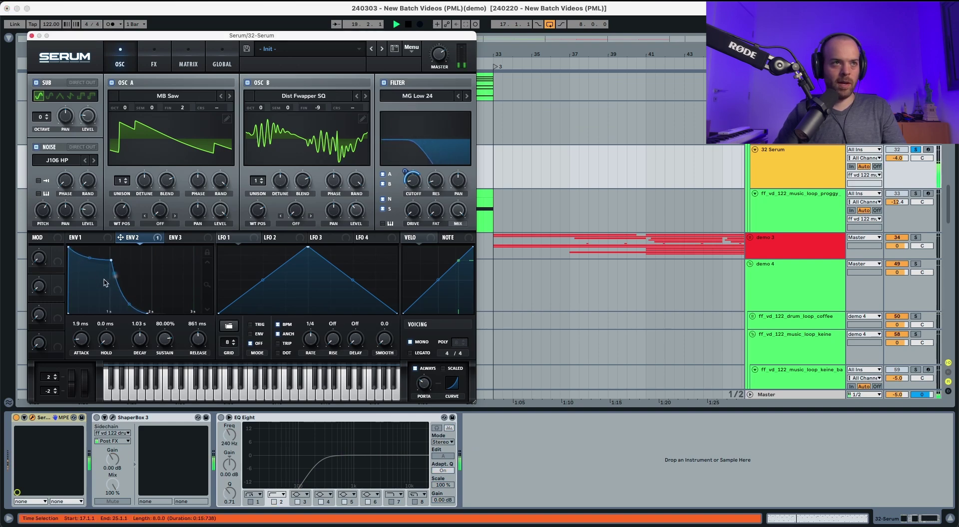
pyautogui.click(79, 237)
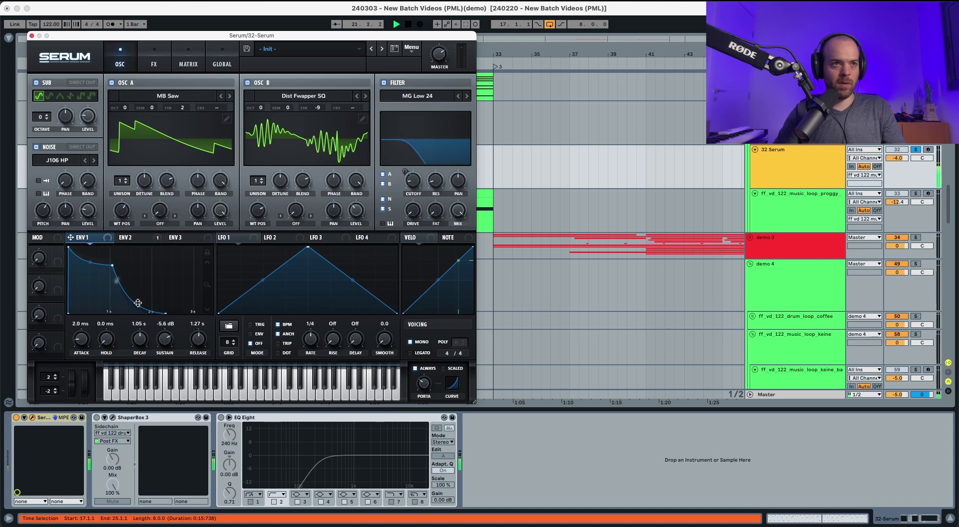
pyautogui.click(134, 238)
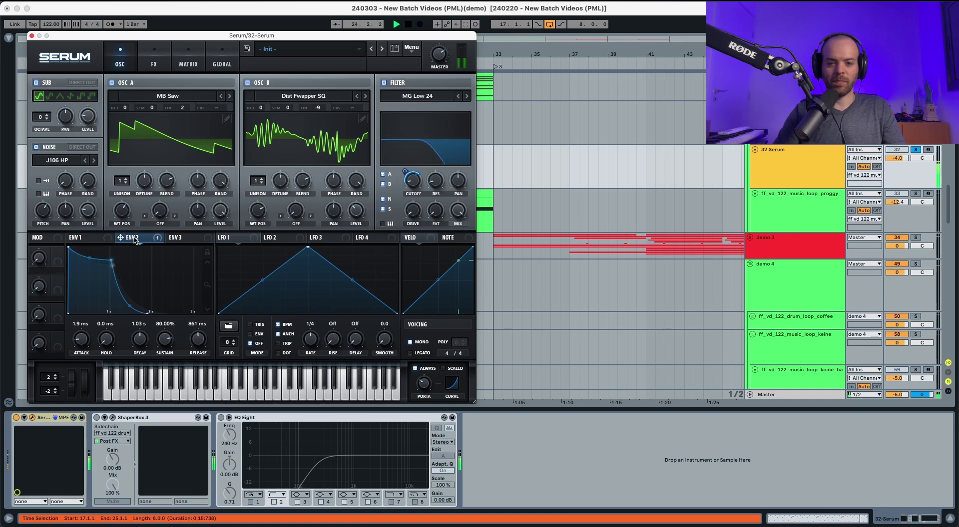
pyautogui.press('space')
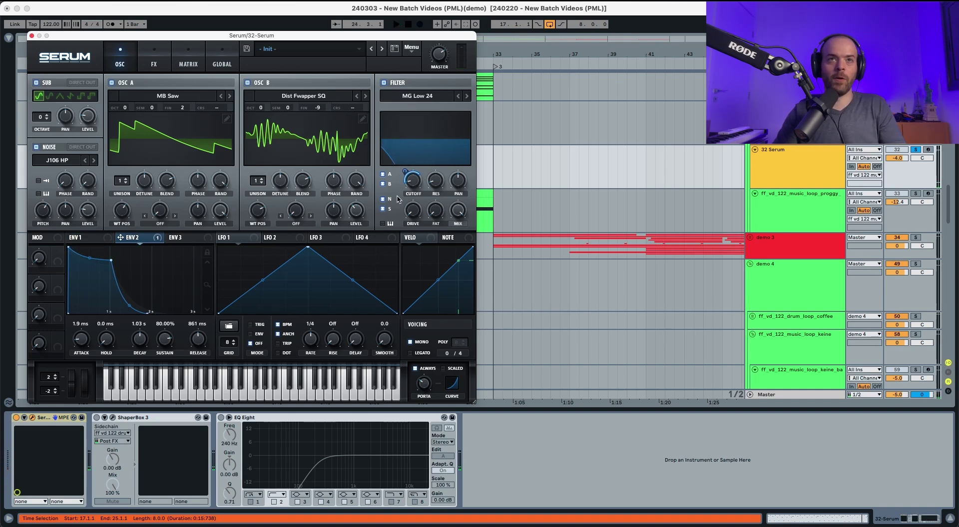
# Raise the filter resonance slightly while playing the loop
pyautogui.press('space')
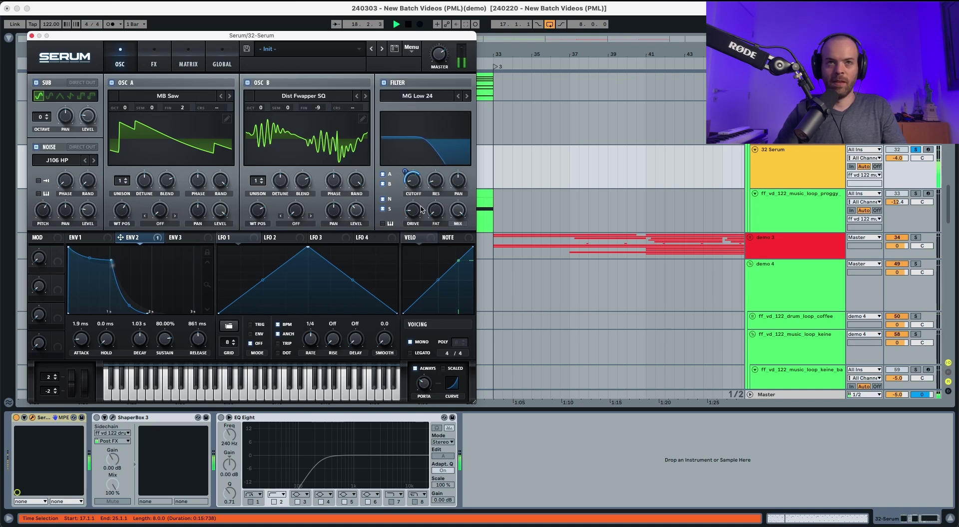
pyautogui.moveTo(437, 188)
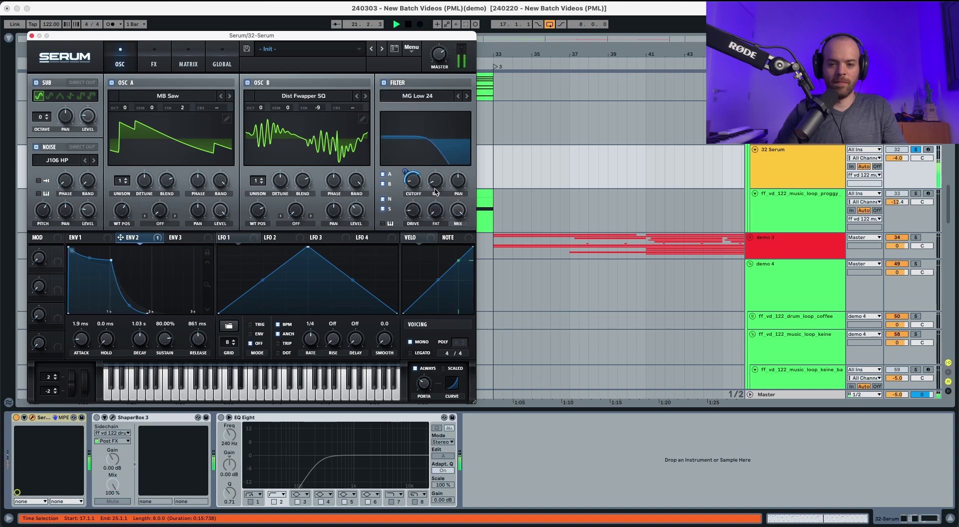
pyautogui.press('space')
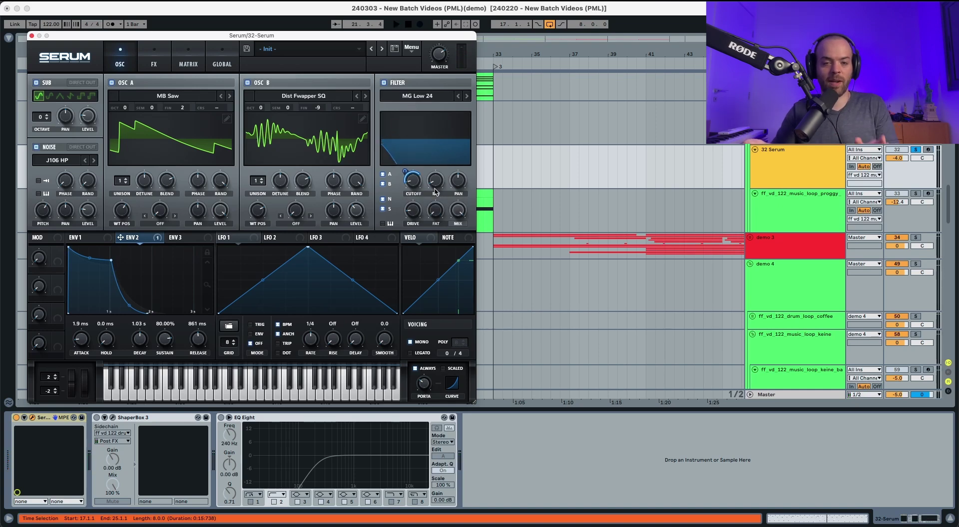
# Set LFO 1's rate to 1/16 and assign it to the filter cutoff with a small modulation amount
pyautogui.click(234, 237)
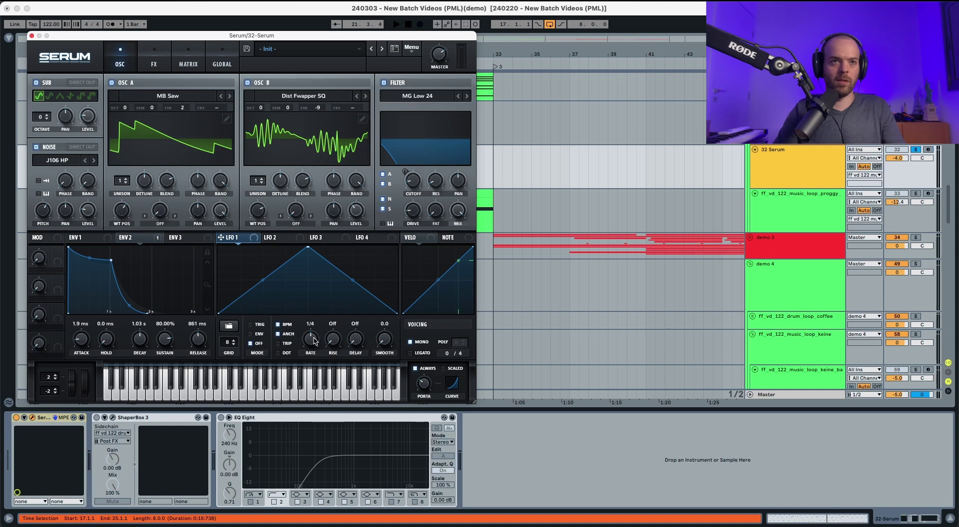
pyautogui.press('space')
pyautogui.moveTo(316, 332); pyautogui.dragTo(316, 327)
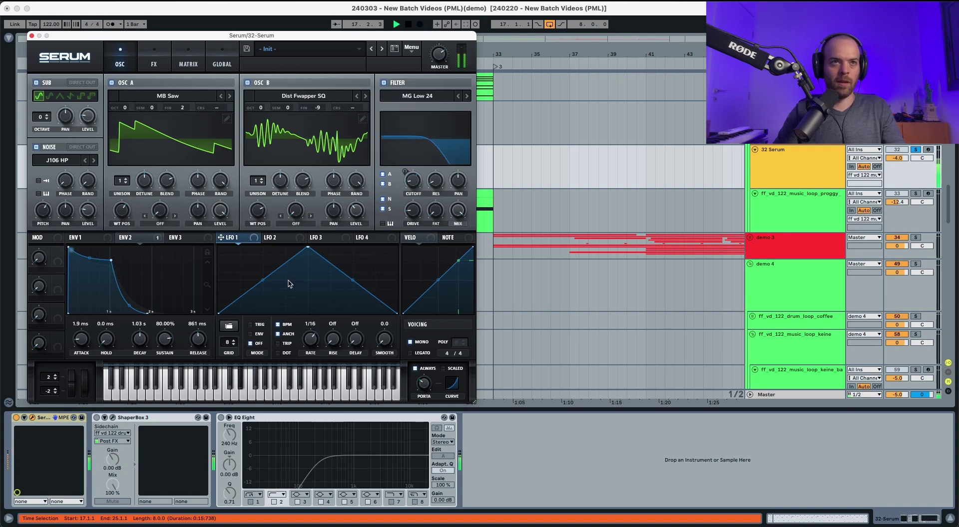
pyautogui.moveTo(252, 241); pyautogui.dragTo(412, 183)
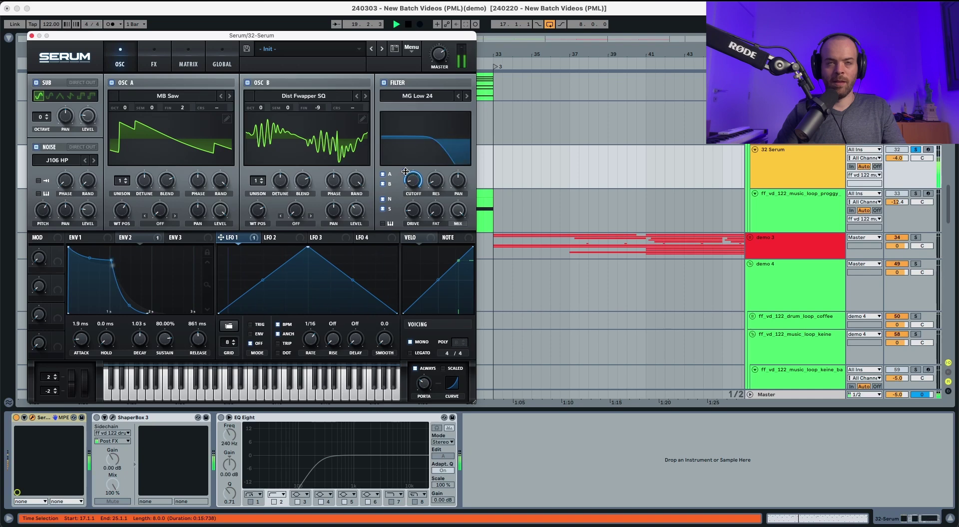
pyautogui.moveTo(405, 172); pyautogui.dragTo(399, 212)
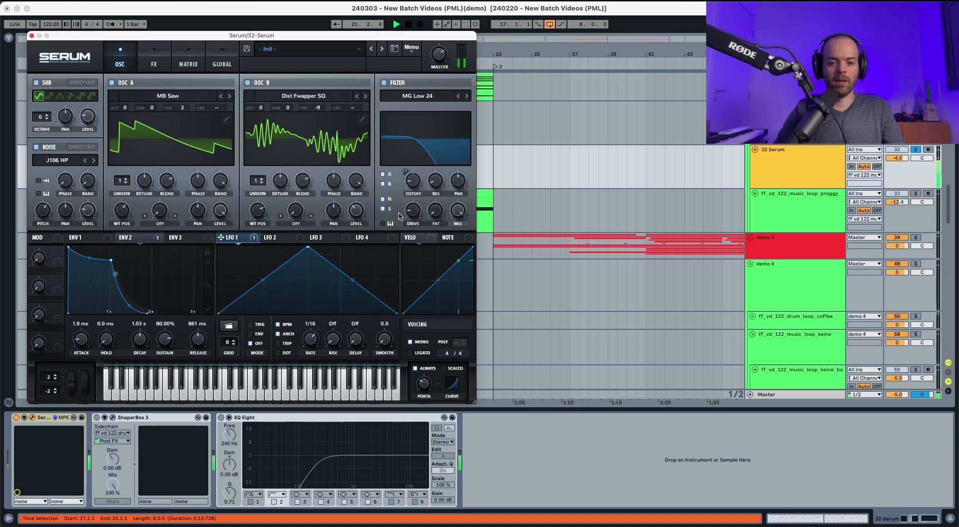
pyautogui.press('space')
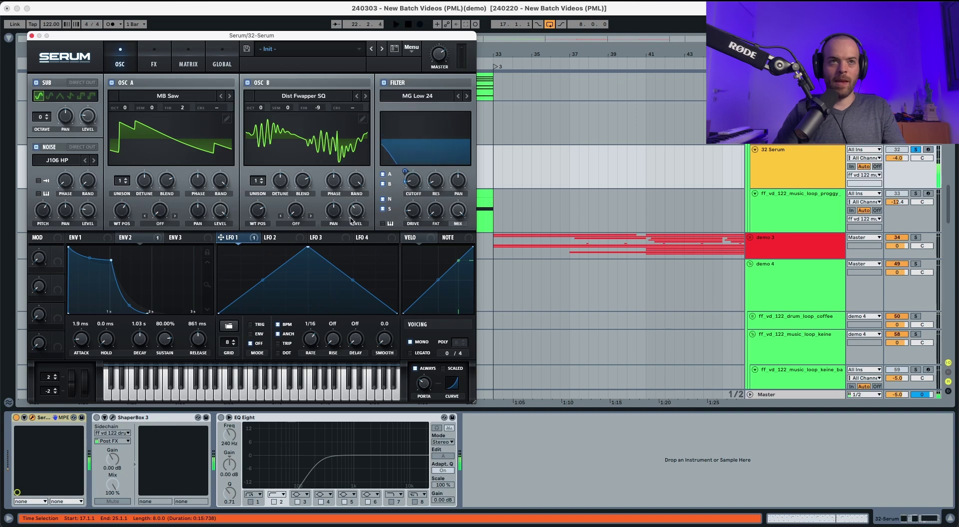
# Assign LFO 2 to the filter cutoff with a modulation amount of about 18
pyautogui.click(291, 239)
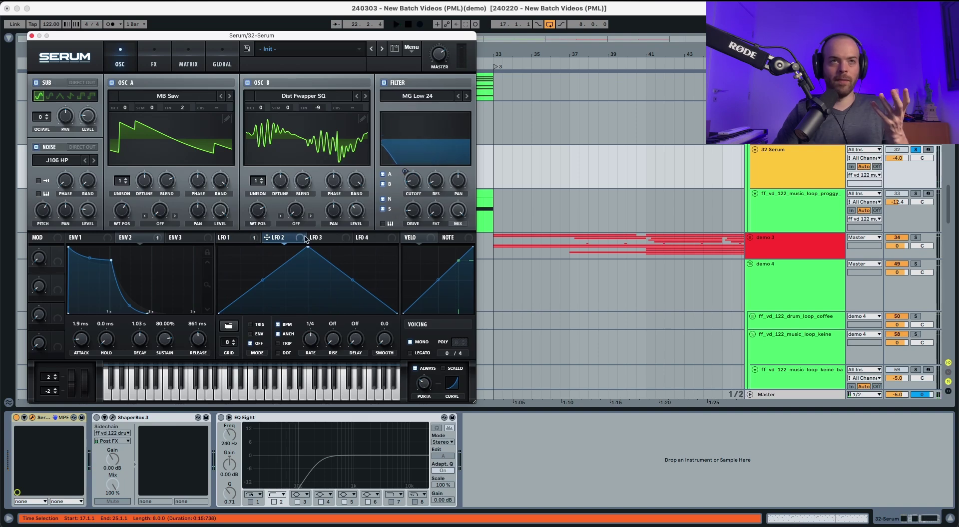
pyautogui.moveTo(302, 239); pyautogui.dragTo(408, 214)
pyautogui.press('space')
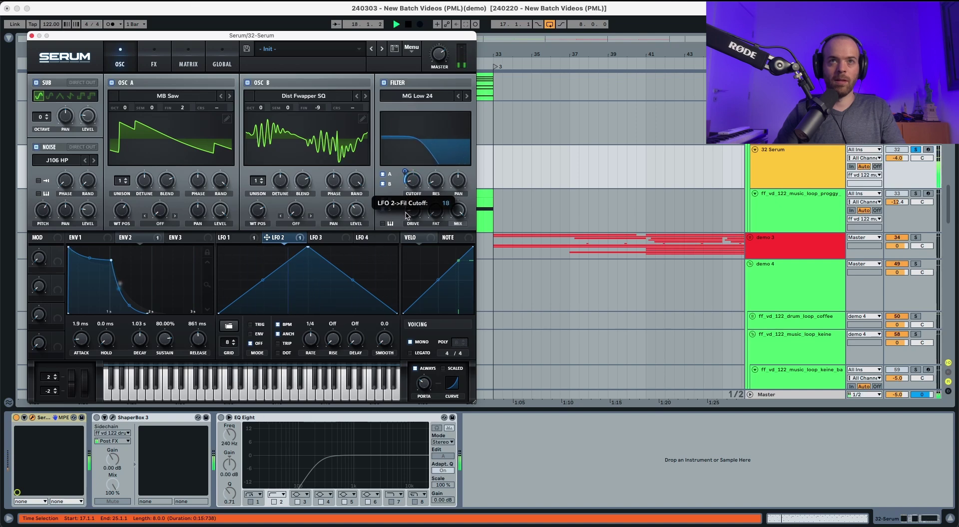
# Reshape LFO 2 into a fast rise with an early peak and long decay, in envelope mode at a 1/8 rate
pyautogui.moveTo(310, 250); pyautogui.dragTo(228, 269)
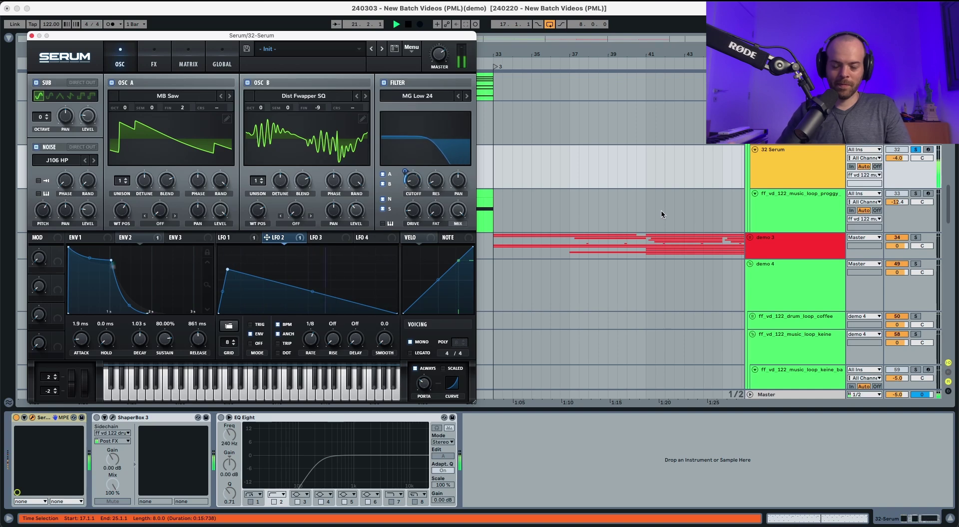
pyautogui.press('space')
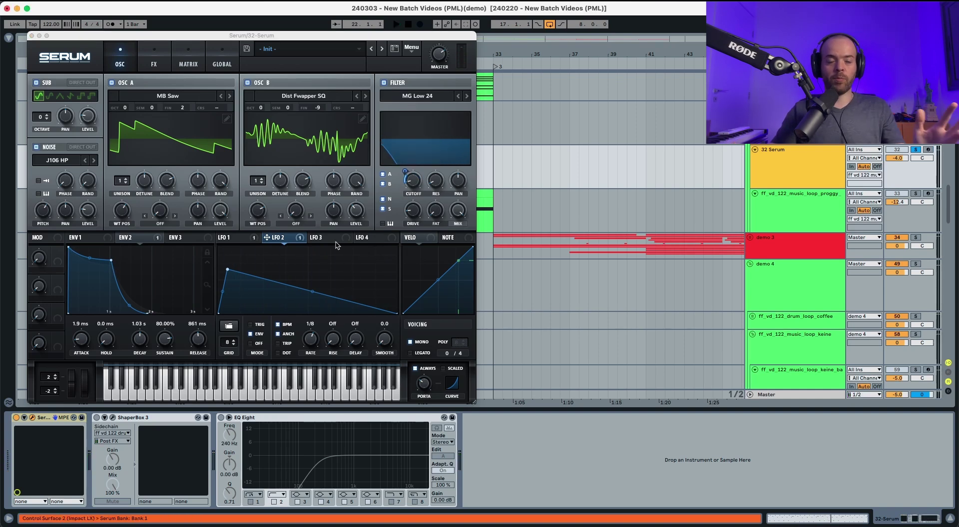
pyautogui.press('space')
pyautogui.moveTo(228, 270); pyautogui.dragTo(228, 265)
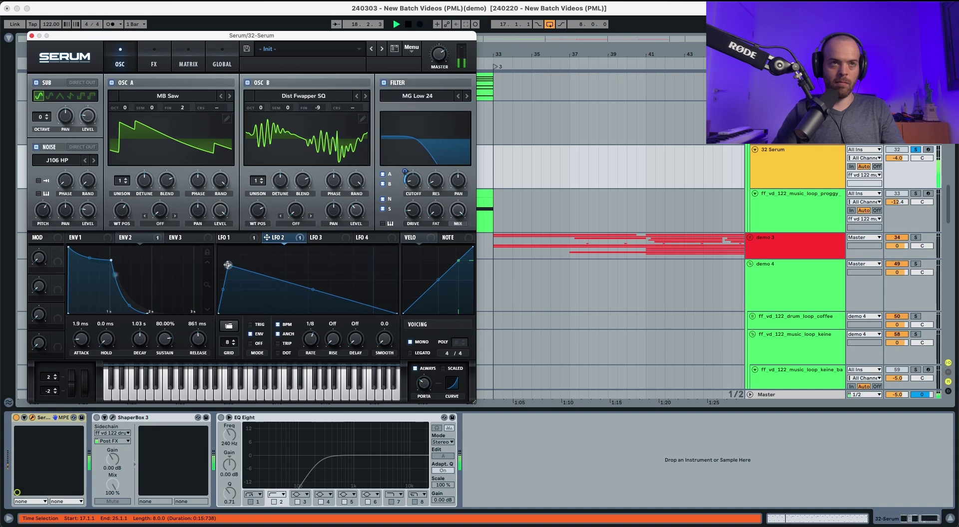
# Reorder the effects chain so it starts with distortion, chorus, delay, compressor, reverb and EQ
pyautogui.click(164, 64)
pyautogui.press('space')
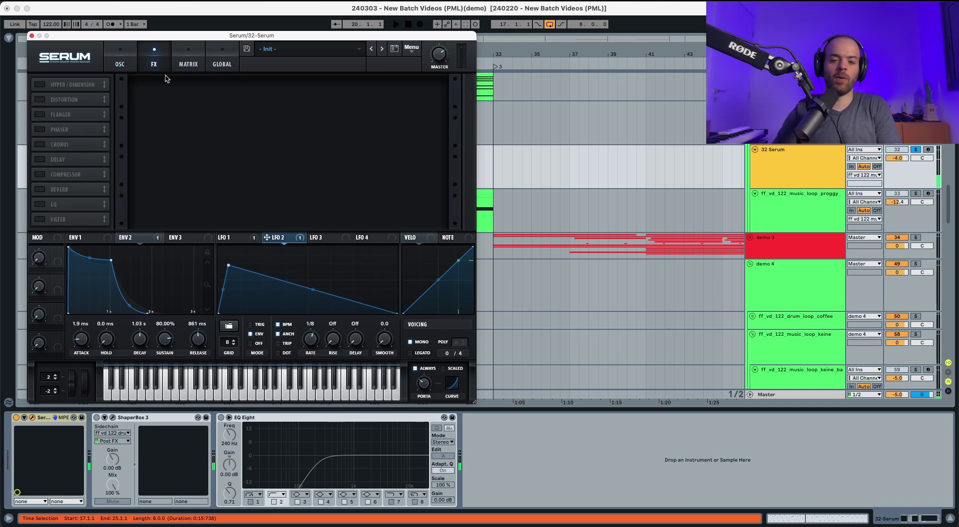
pyautogui.moveTo(79, 100); pyautogui.dragTo(70, 81)
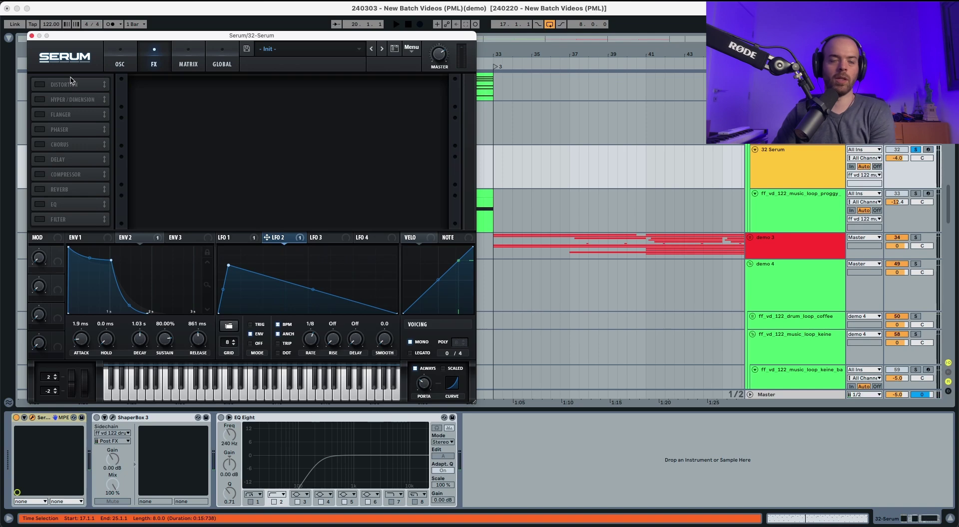
pyautogui.moveTo(69, 144); pyautogui.dragTo(72, 100)
pyautogui.moveTo(70, 163); pyautogui.dragTo(71, 115)
pyautogui.moveTo(69, 174); pyautogui.dragTo(73, 129)
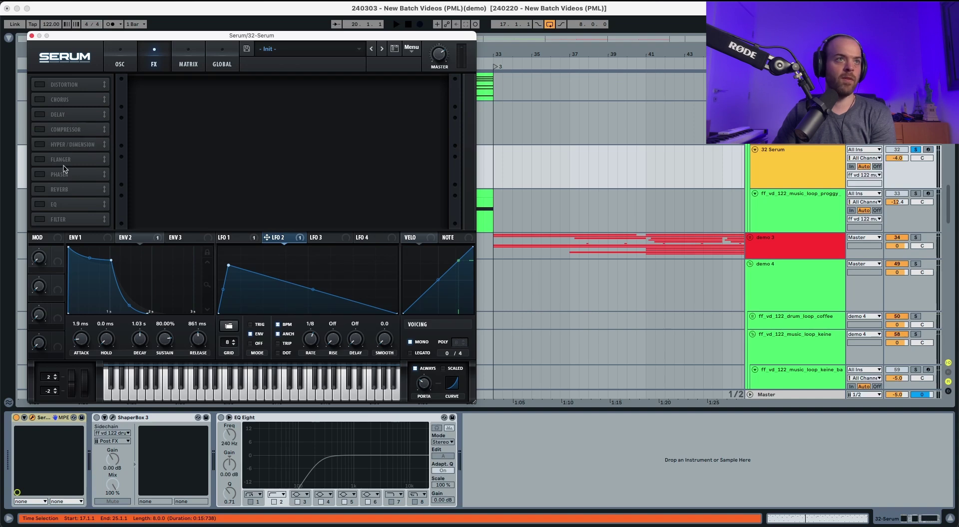
pyautogui.moveTo(64, 195); pyautogui.dragTo(70, 144)
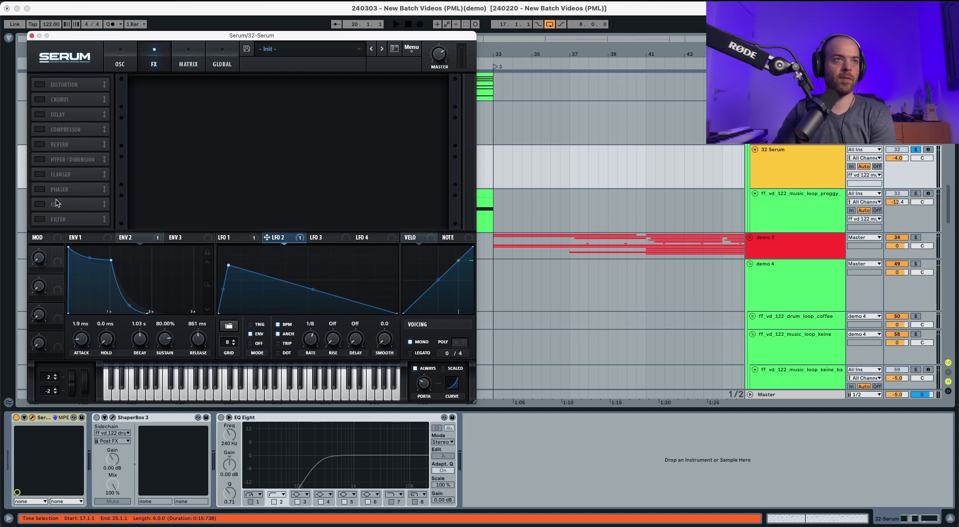
pyautogui.moveTo(55, 202); pyautogui.dragTo(67, 158)
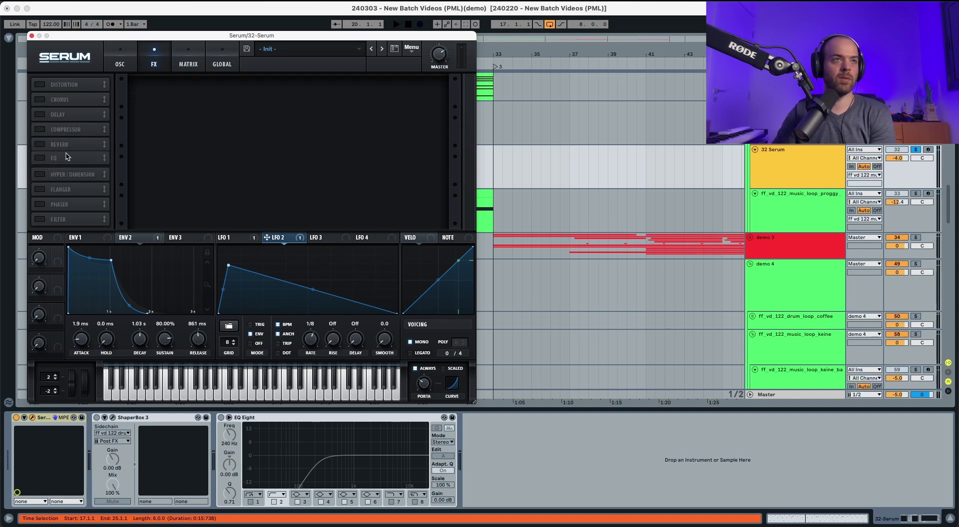
# Enable the distortion in SoftClip mode, try out its drive and lower its mix while the loop plays
pyautogui.click(67, 85)
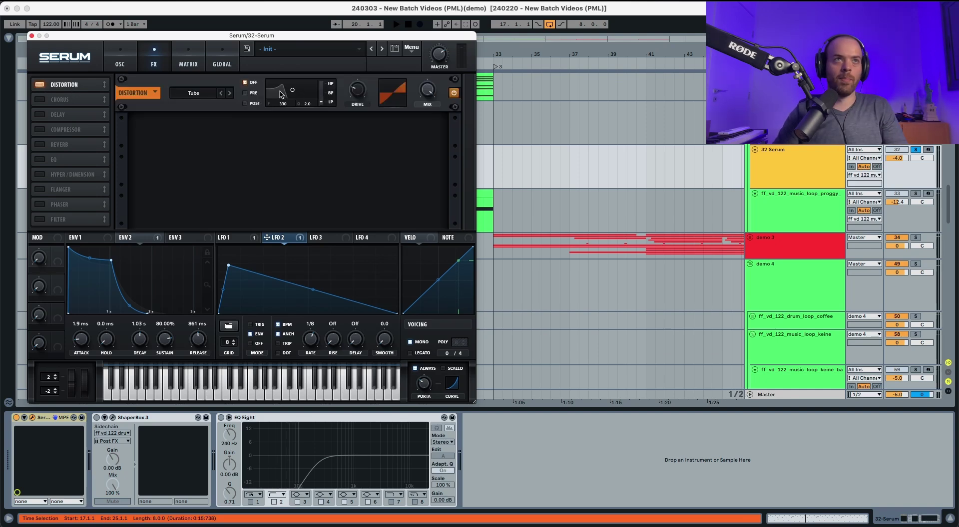
pyautogui.press('space')
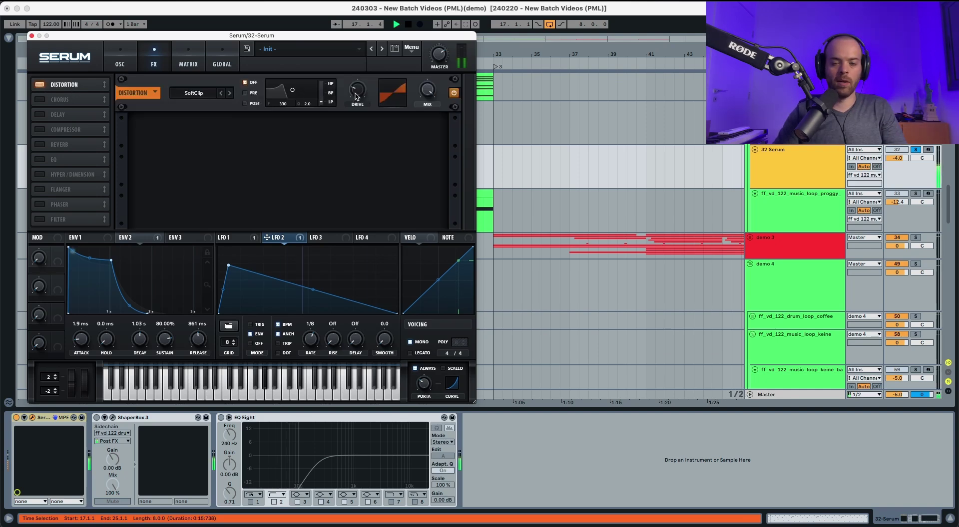
pyautogui.moveTo(348, 97); pyautogui.dragTo(385, 12)
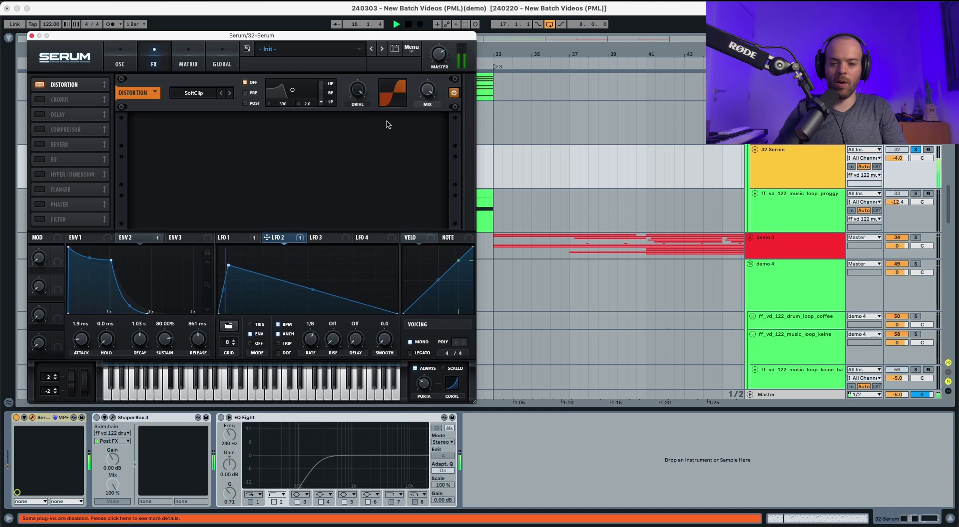
pyautogui.moveTo(428, 91); pyautogui.dragTo(418, 178)
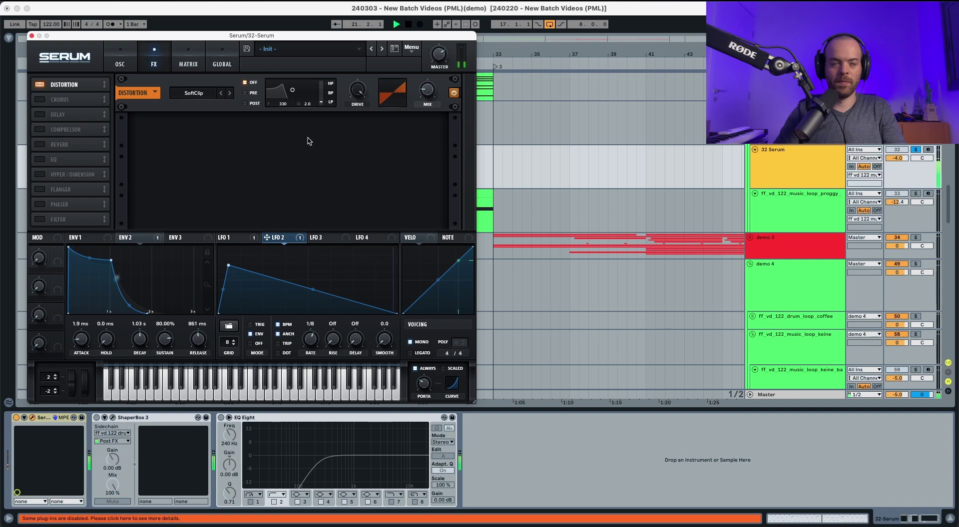
# Enable the chorus, set its depth to about 5.2 ms, adjust the feedback and lower the mix
pyautogui.click(40, 100)
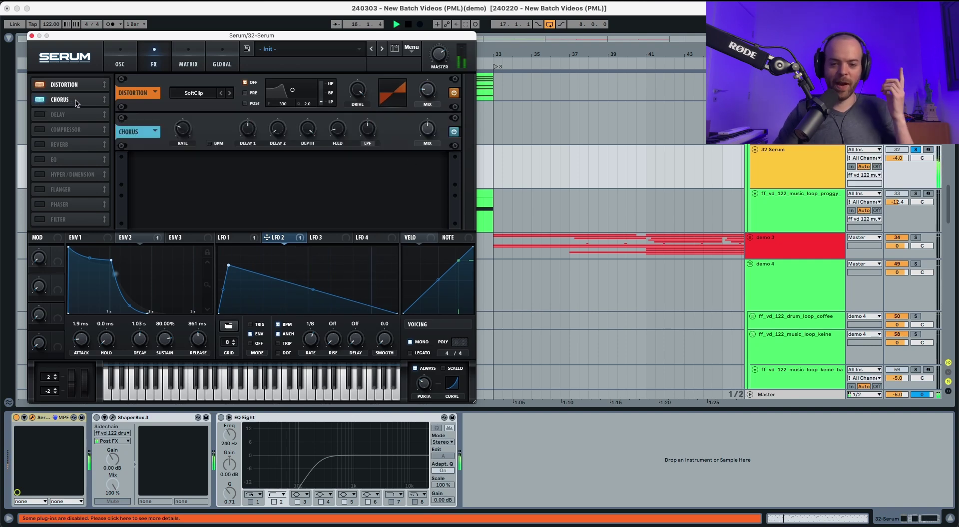
pyautogui.moveTo(182, 131)
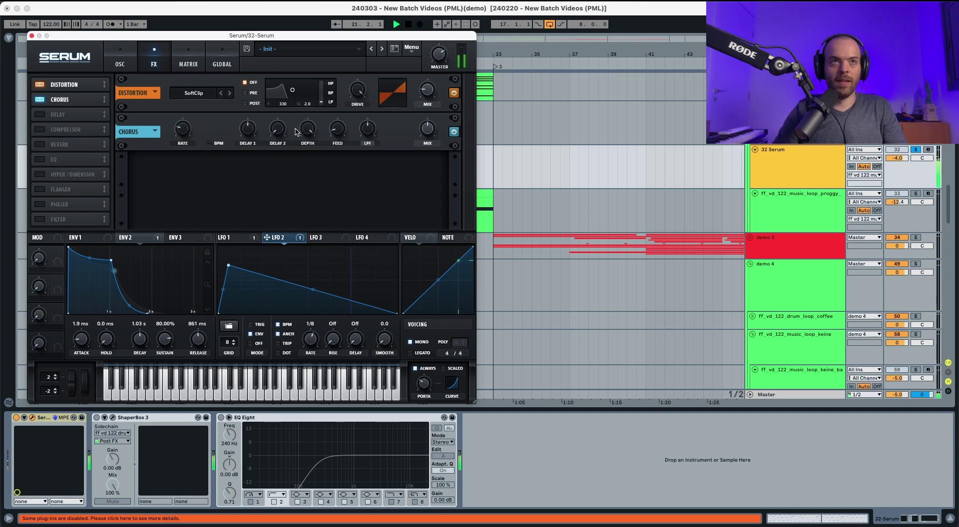
pyautogui.moveTo(302, 133)
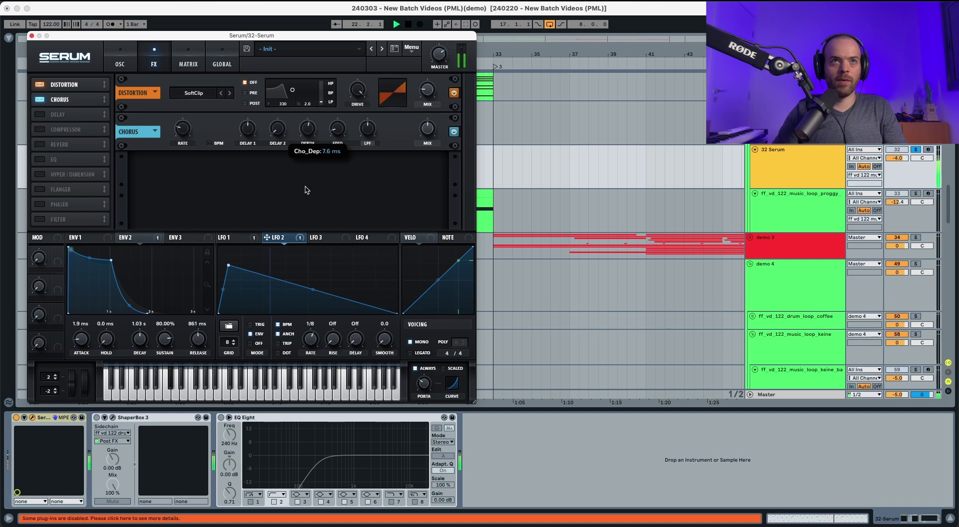
pyautogui.moveTo(306, 190); pyautogui.dragTo(308, 201)
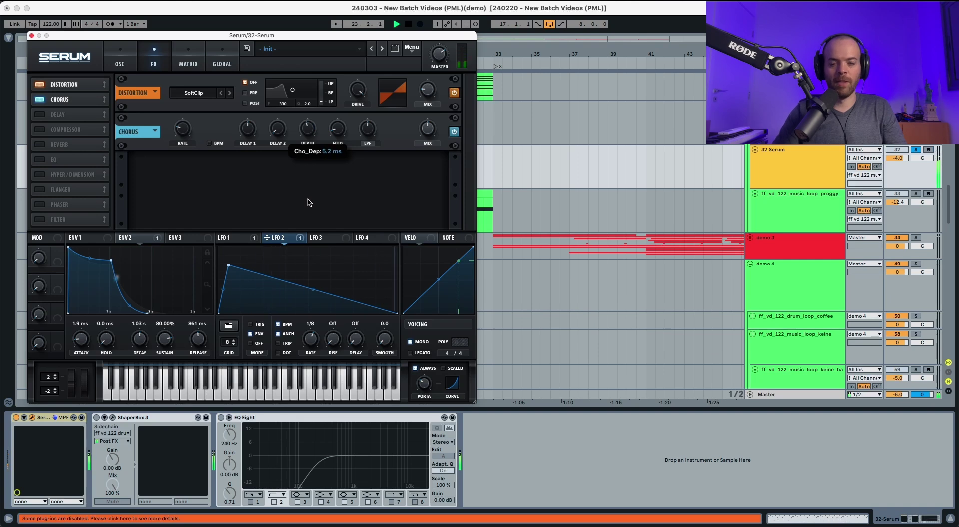
pyautogui.moveTo(342, 133); pyautogui.dragTo(341, 126)
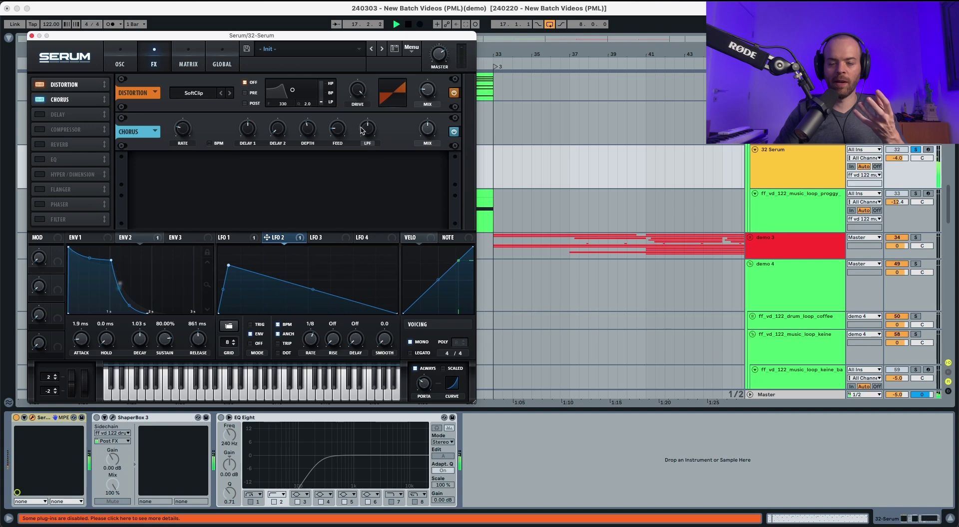
pyautogui.moveTo(364, 131)
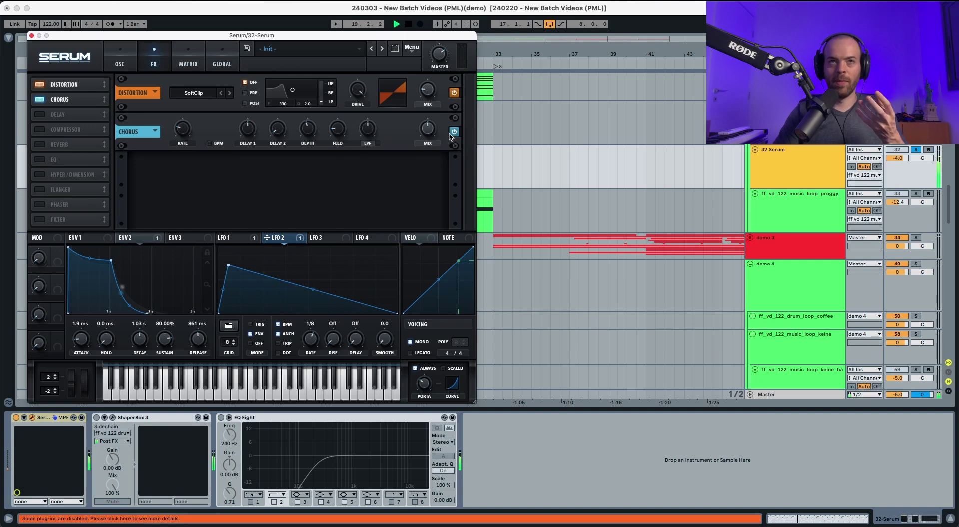
pyautogui.moveTo(435, 131); pyautogui.dragTo(433, 170)
pyautogui.press('space')
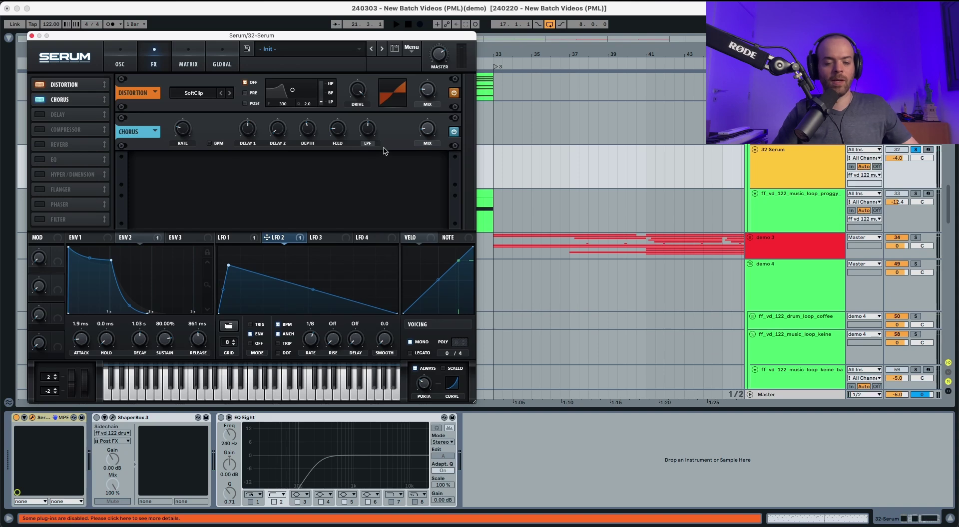
# Enable the delay with dotted 1/4 times on both channels and switch it to ping-pong mode
pyautogui.click(40, 115)
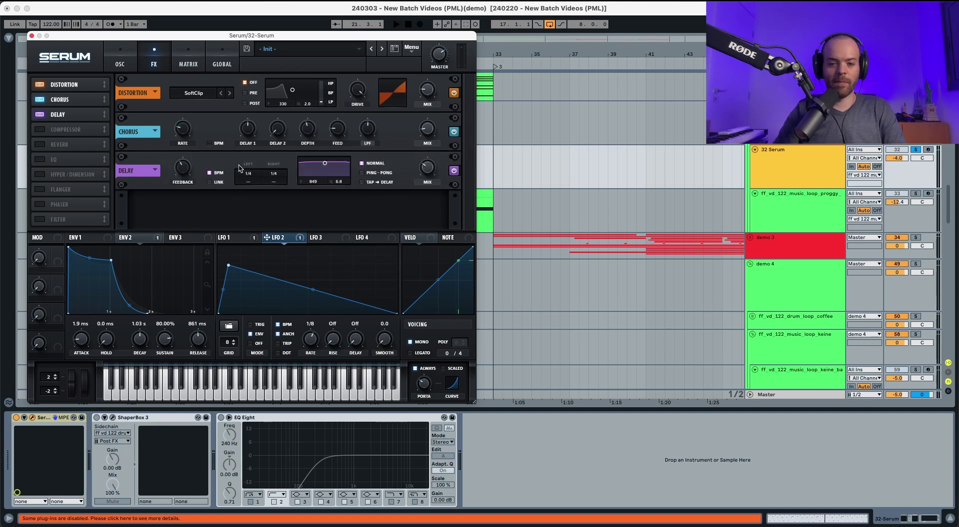
pyautogui.moveTo(245, 185); pyautogui.dragTo(274, 180)
pyautogui.press('space')
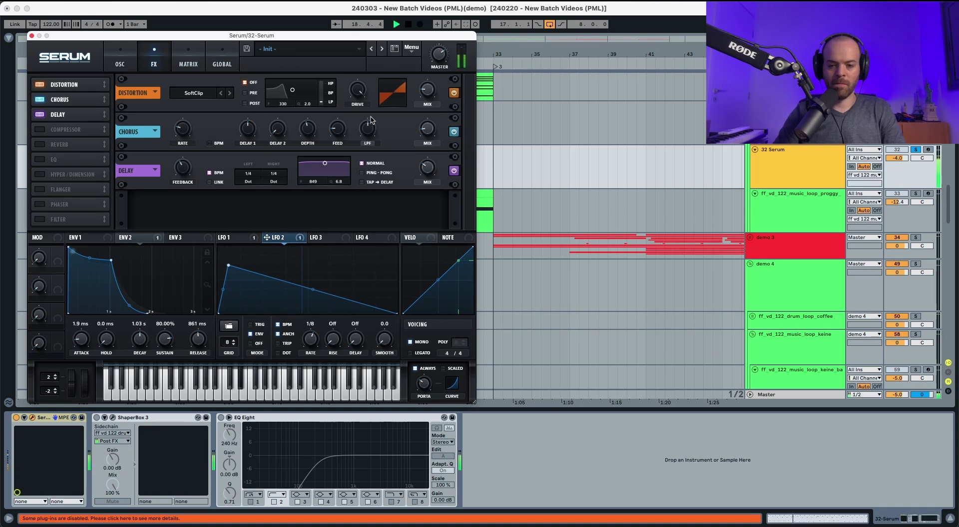
pyautogui.press('space')
pyautogui.click(359, 173)
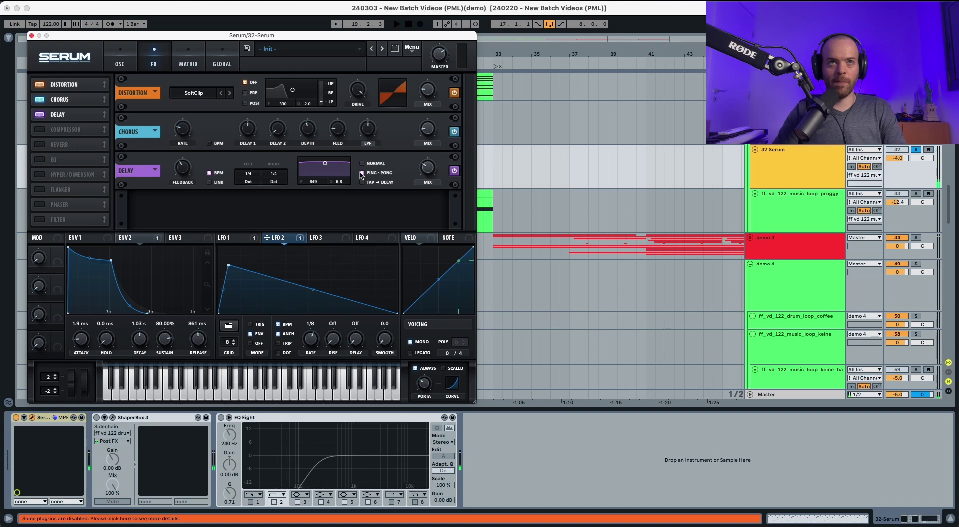
pyautogui.press('space')
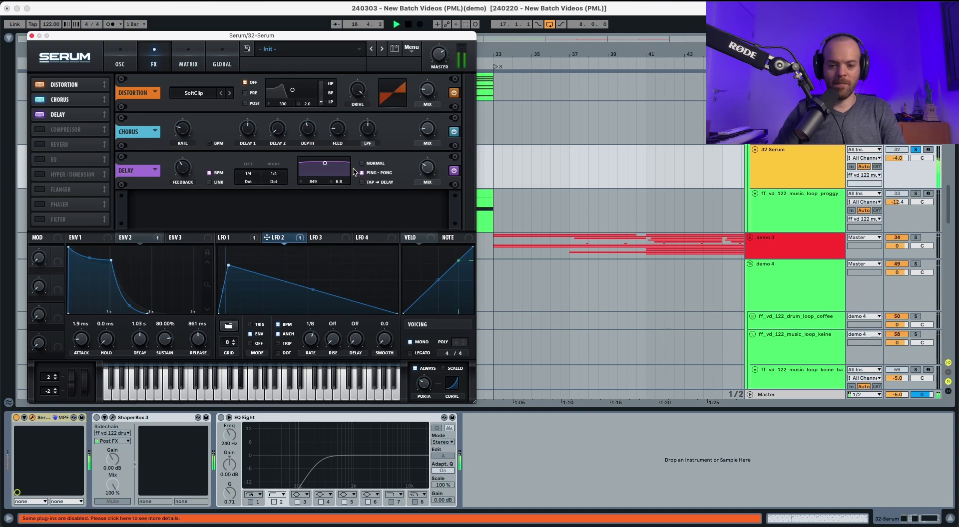
# Move the delay's filter frequency up to about 7407 and set its bandwidth to about 3.6
pyautogui.moveTo(321, 183); pyautogui.dragTo(325, 144)
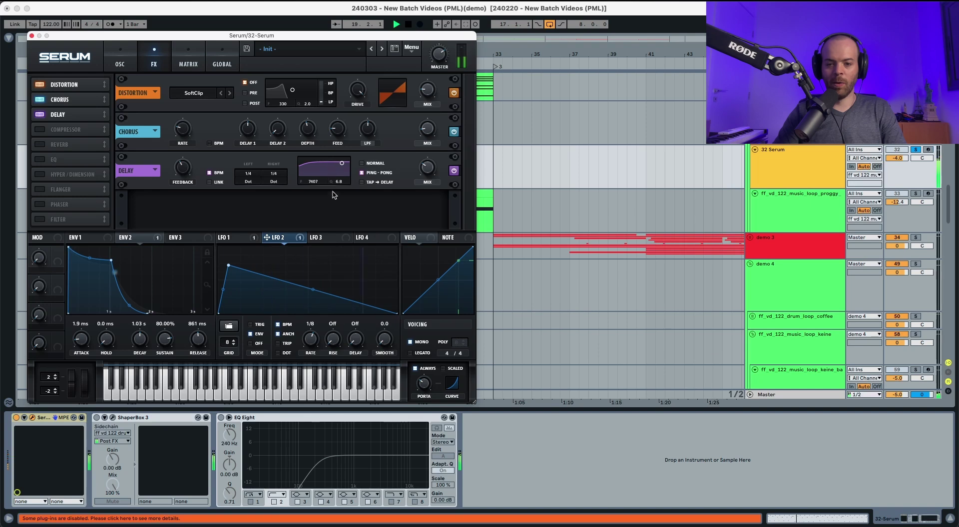
pyautogui.scroll(-3, 342, 210)
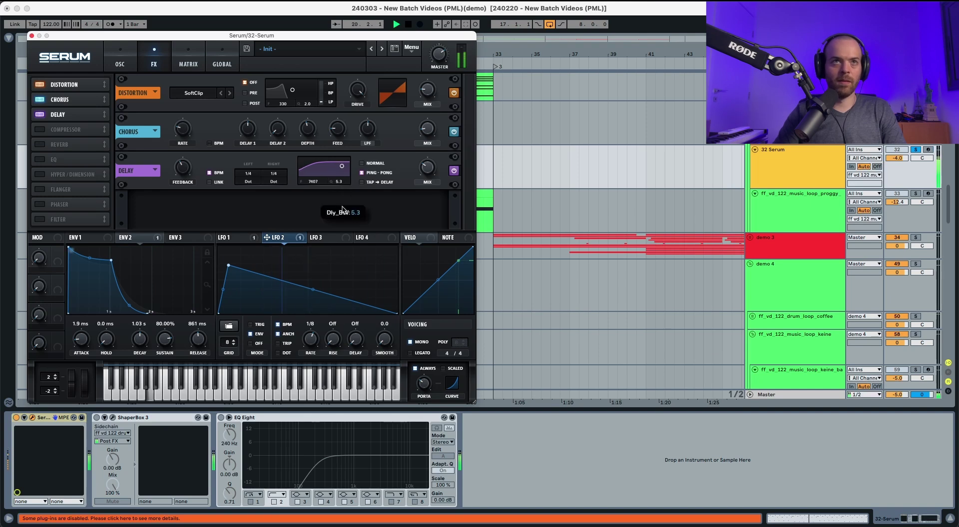
pyautogui.moveTo(342, 209); pyautogui.dragTo(342, 223)
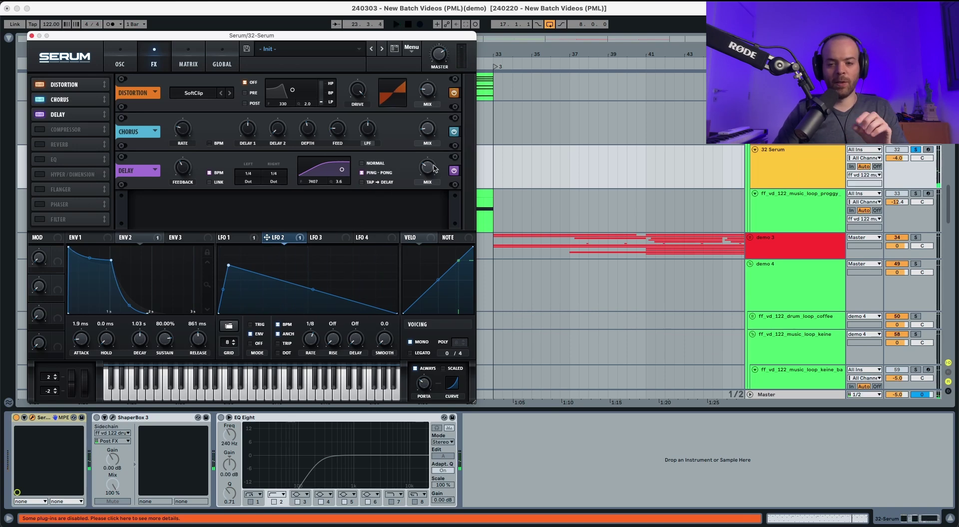
# Lower the delay's mix slightly while listening to the loop
pyautogui.moveTo(431, 168)
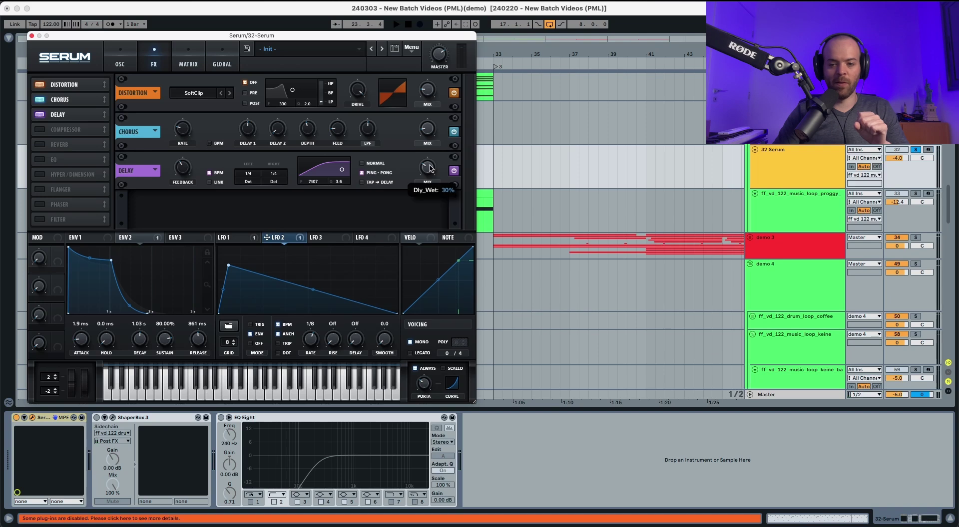
pyautogui.press('space')
pyautogui.moveTo(431, 168); pyautogui.dragTo(430, 171)
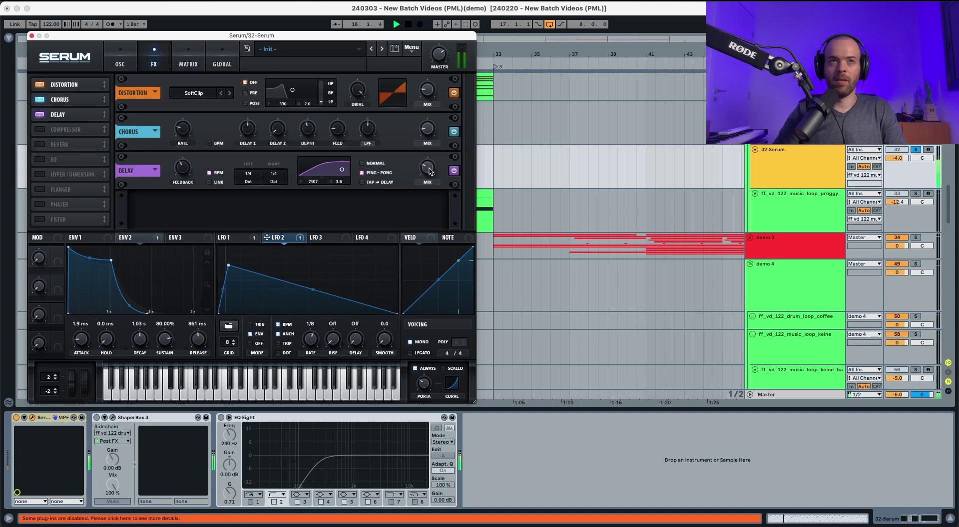
pyautogui.press('space')
pyautogui.click(783, 173)
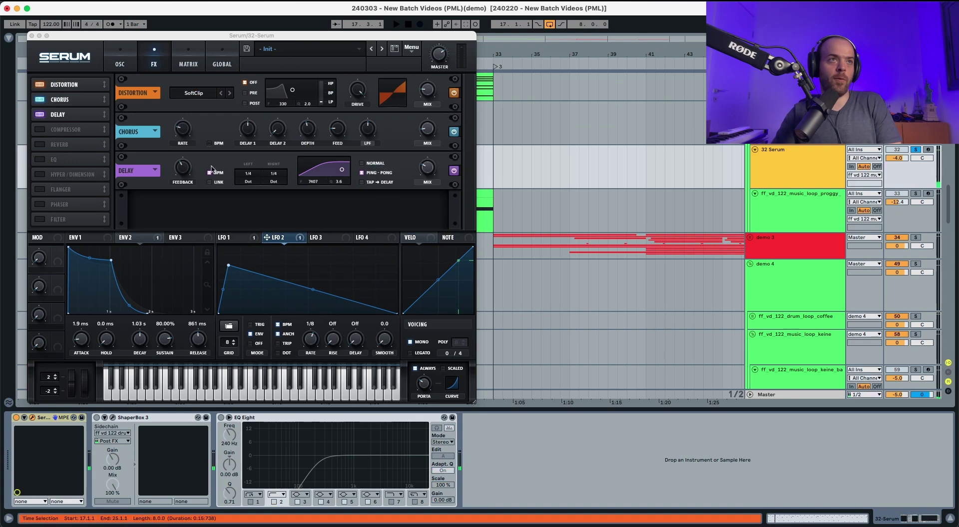
# Enable the compressor in multiband mode and lower its mix while the loop plays
pyautogui.click(42, 130)
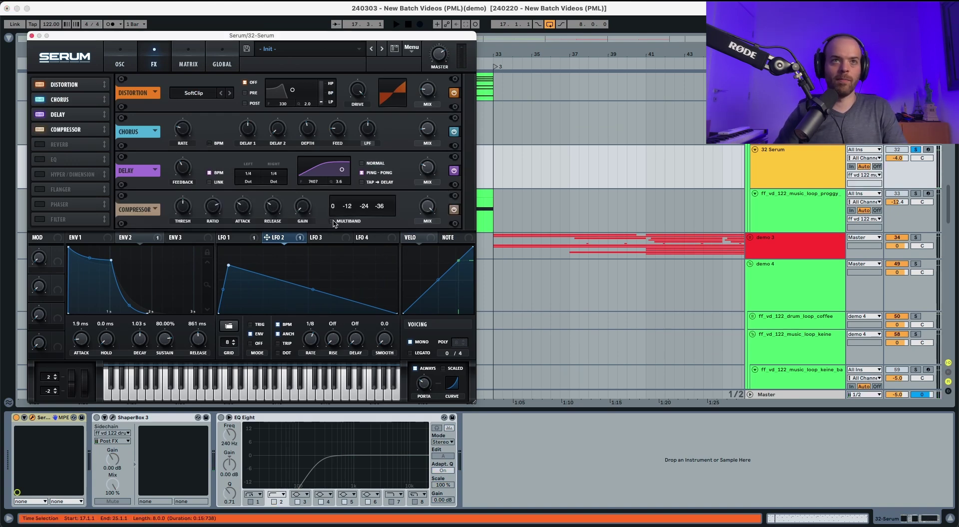
pyautogui.press('space')
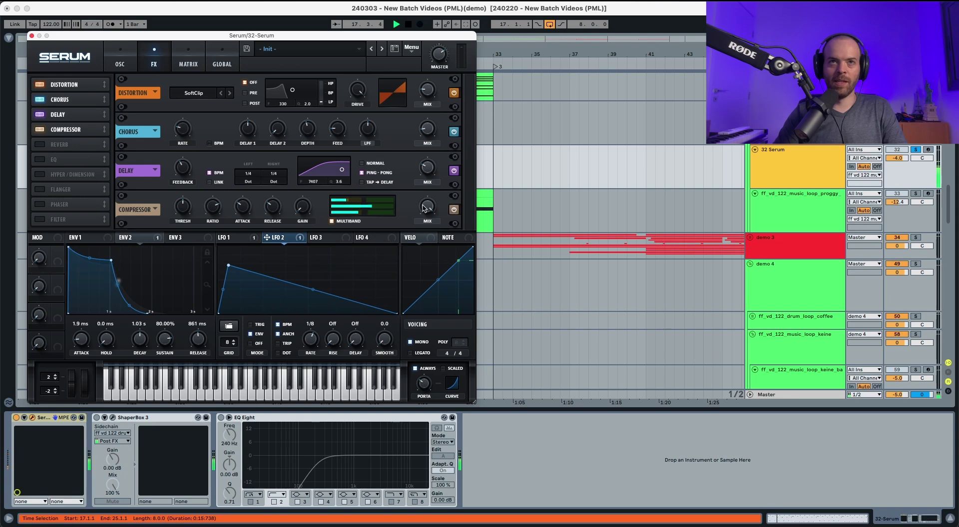
pyautogui.moveTo(422, 208); pyautogui.dragTo(418, 306)
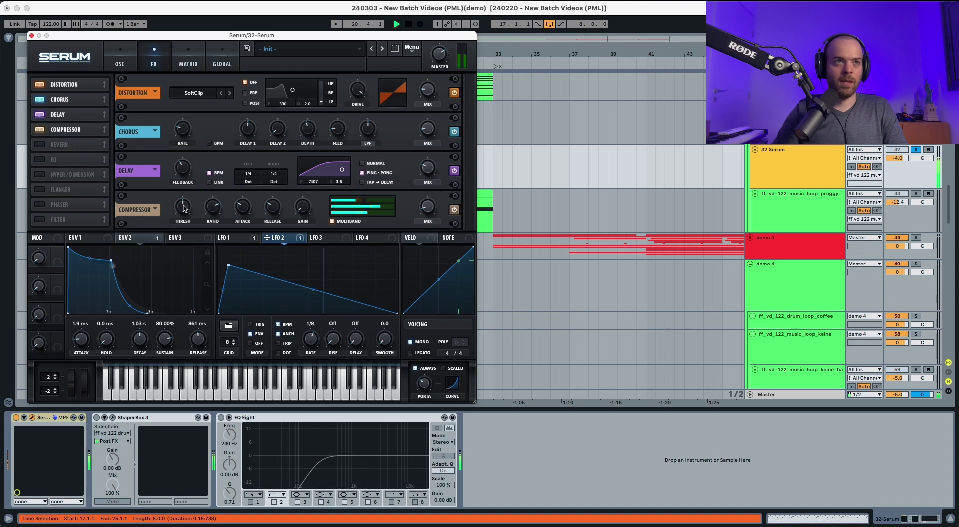
pyautogui.moveTo(185, 204)
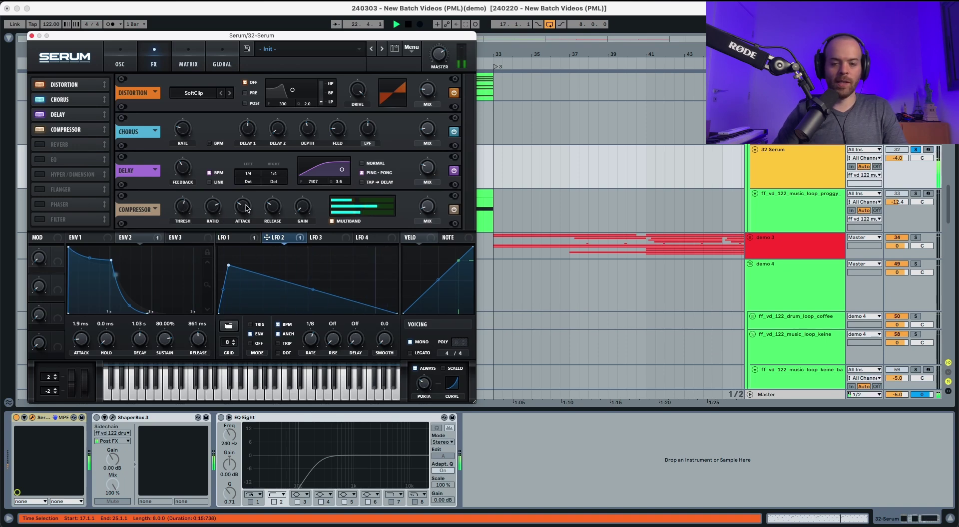
pyautogui.moveTo(244, 209)
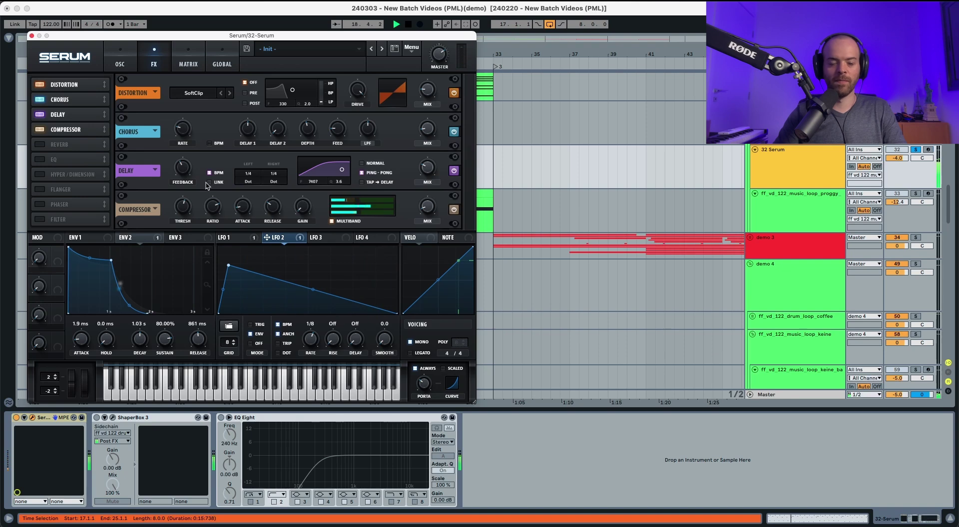
# Enable the reverb at the end of the effects chain and raise its low cut while the loop plays
pyautogui.click(39, 144)
pyautogui.scroll(-1, 148, 157)
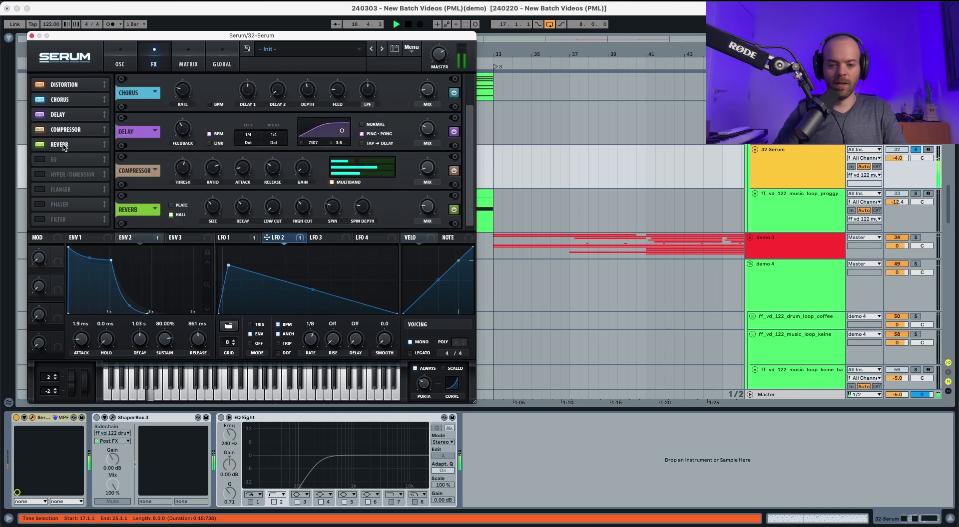
pyautogui.moveTo(427, 203)
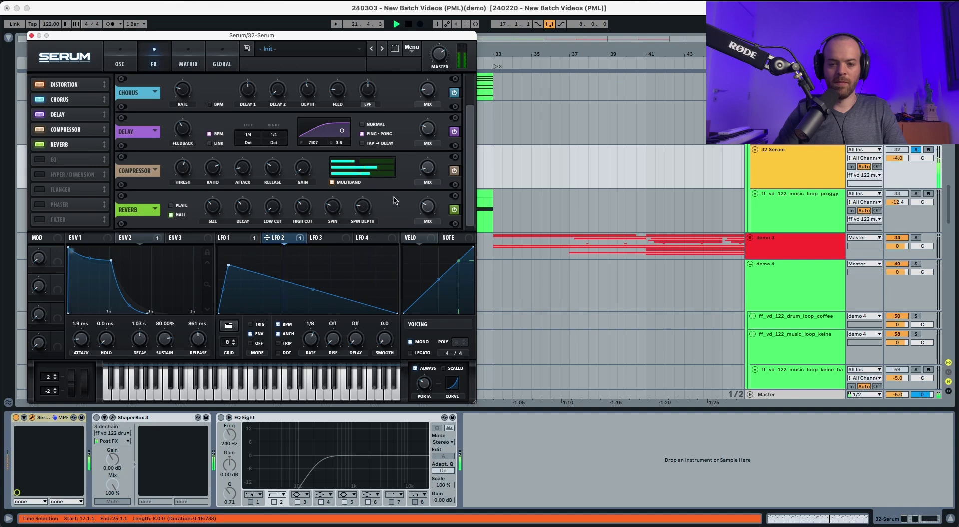
pyautogui.moveTo(270, 208); pyautogui.dragTo(269, 180)
pyautogui.press('space')
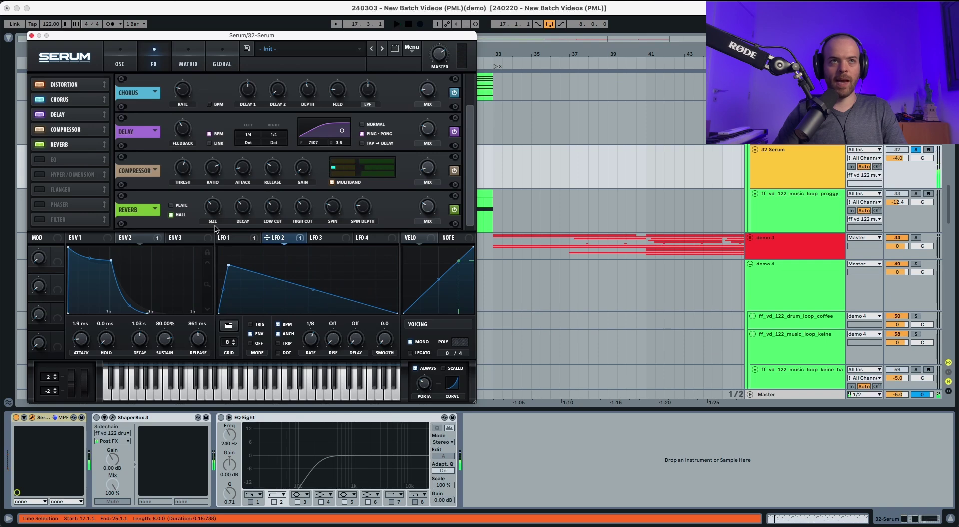
# Raise the reverb's high cut to about 65% while listening to the loop
pyautogui.click(303, 206)
pyautogui.press('space')
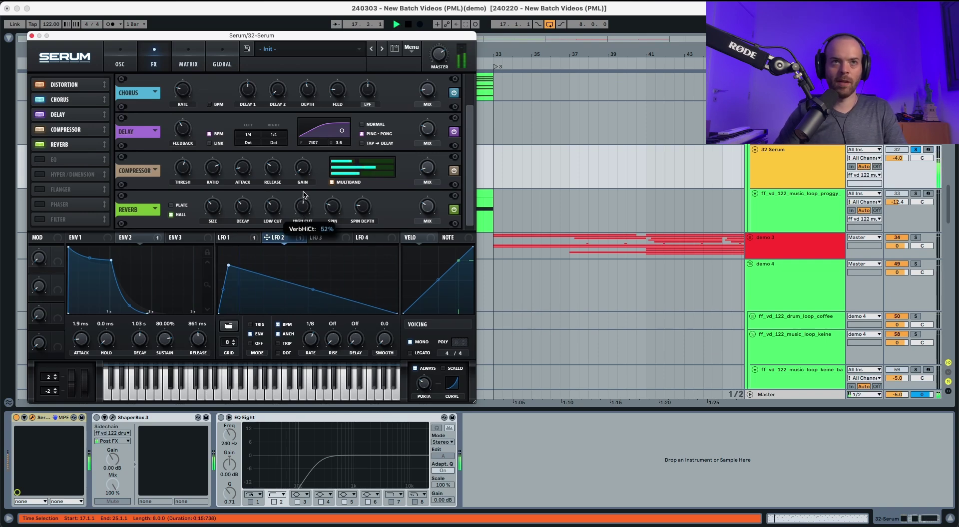
pyautogui.moveTo(304, 194); pyautogui.dragTo(306, 184)
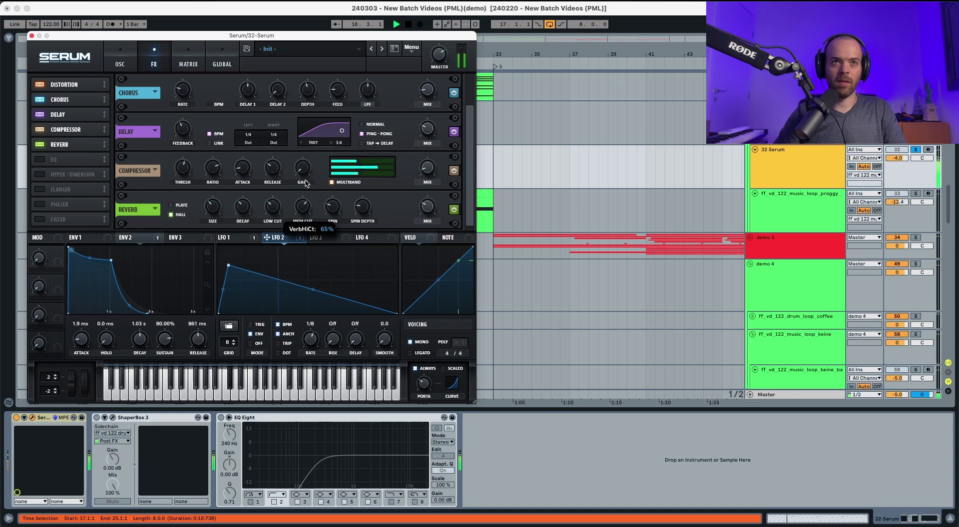
# Compare the recreated sound with the original PML LD Rivers preset on its own track
pyautogui.press('space')
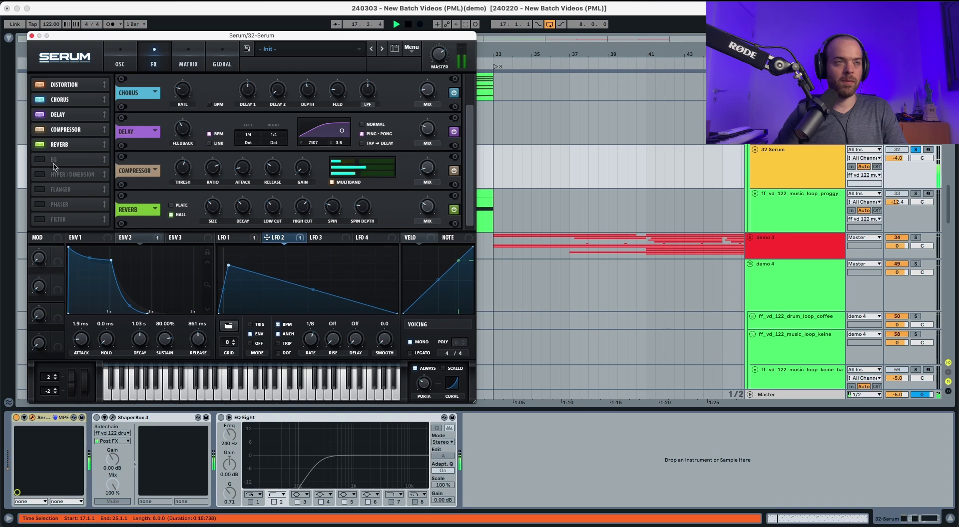
pyautogui.click(811, 158)
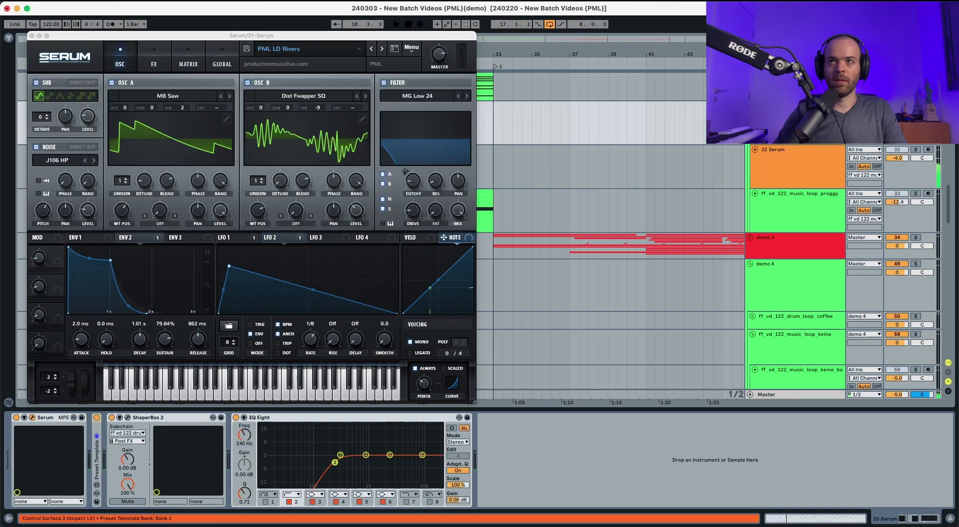
pyautogui.click(811, 158)
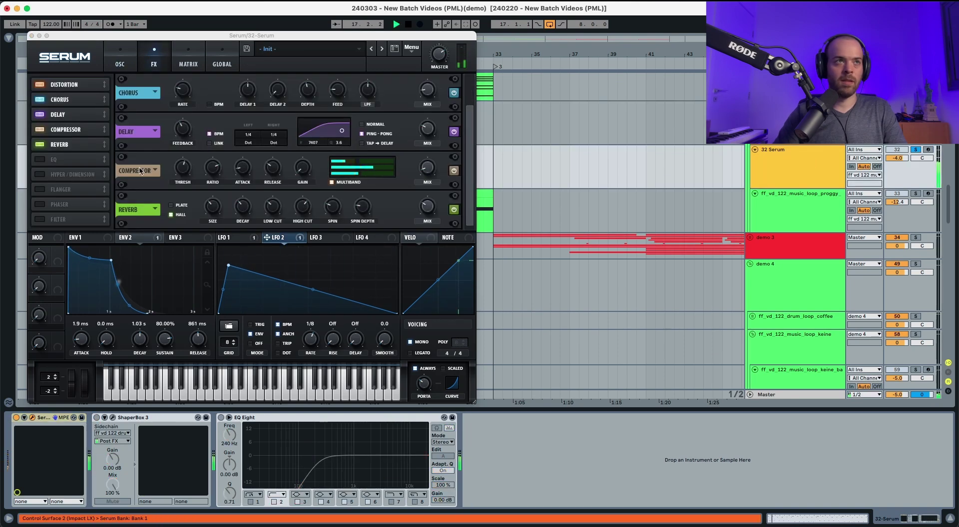
# Enable the EQ with a low-cut and a high-cut band, setting the high band's Q to 45% and the low band's to 43%
pyautogui.click(50, 160)
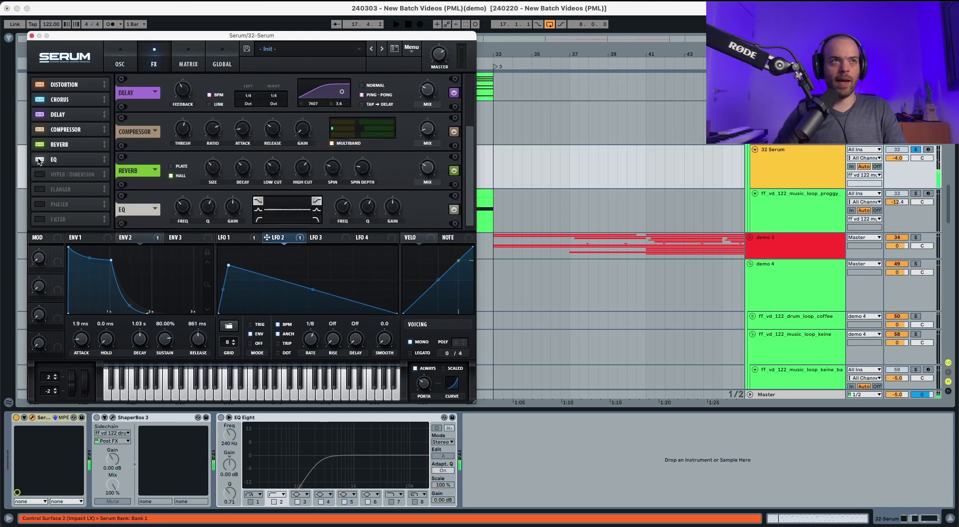
pyautogui.click(259, 220)
pyautogui.click(316, 220)
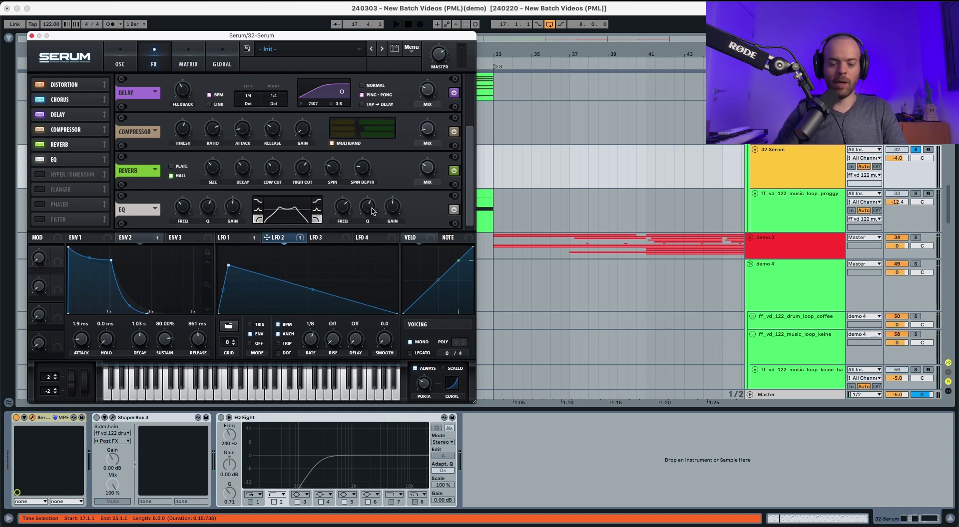
pyautogui.moveTo(373, 209); pyautogui.dragTo(371, 223)
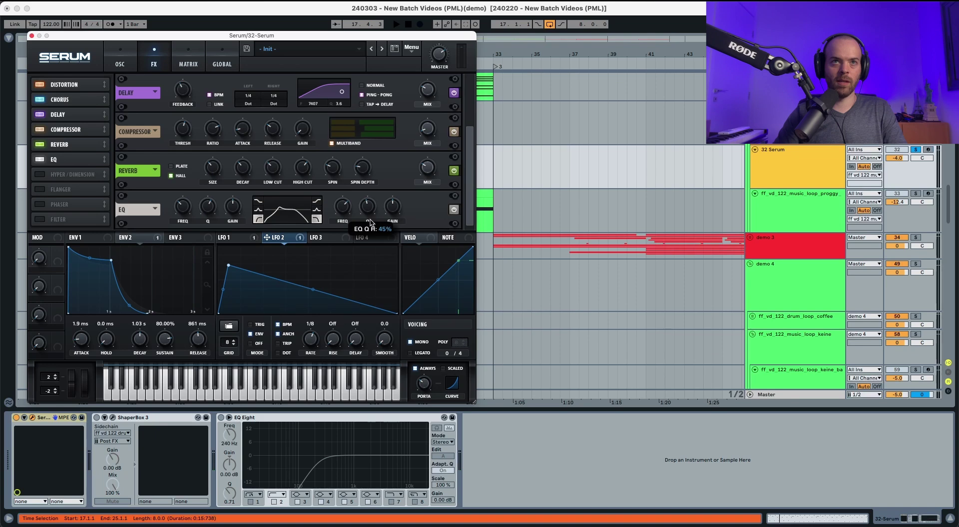
pyautogui.moveTo(208, 207); pyautogui.dragTo(206, 227)
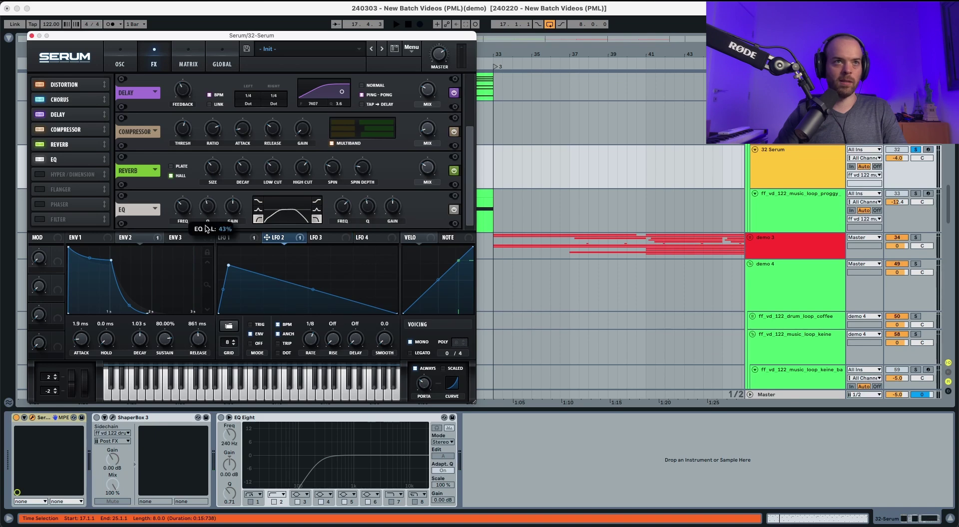
# Fine-tune the EQ's low-cut frequency and raise its high-cut frequency while the loop plays
pyautogui.press('space')
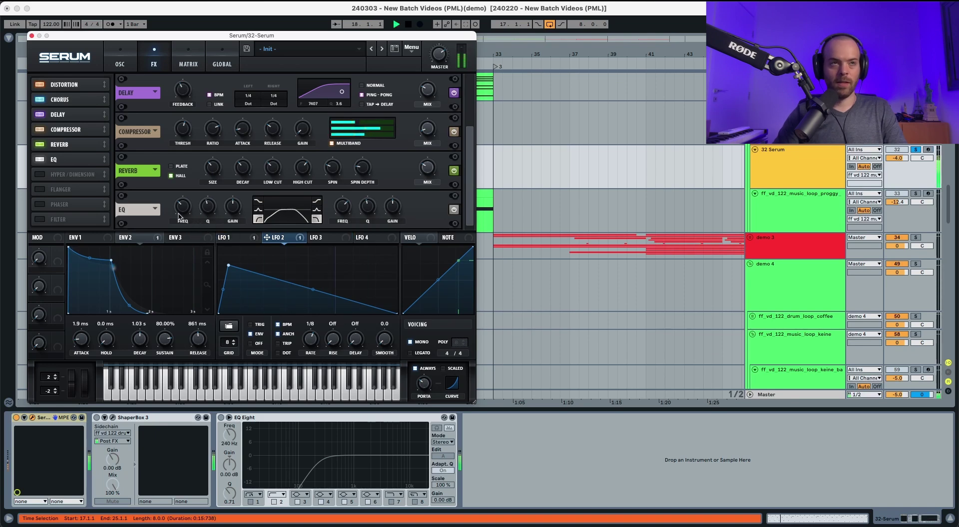
pyautogui.moveTo(180, 216); pyautogui.dragTo(185, 221)
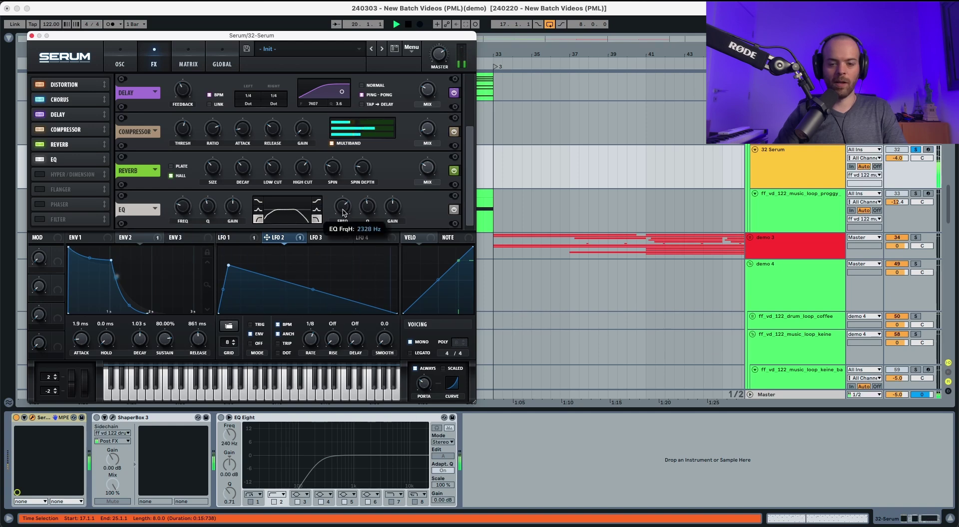
pyautogui.moveTo(343, 206)
pyautogui.mouseDown()
pyautogui.moveTo(349, 188)
pyautogui.moveTo(346, 199)
pyautogui.mouseUp()
pyautogui.moveTo(347, 203)
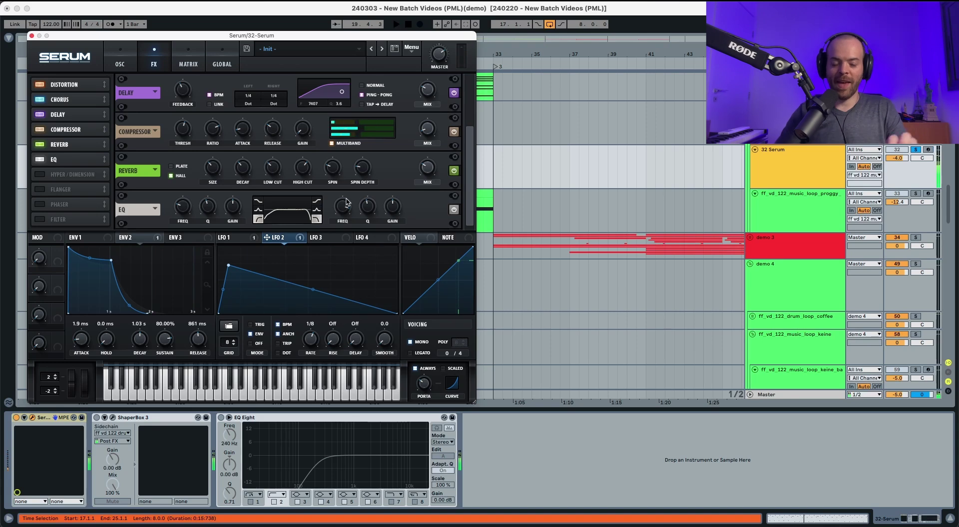
pyautogui.press('space')
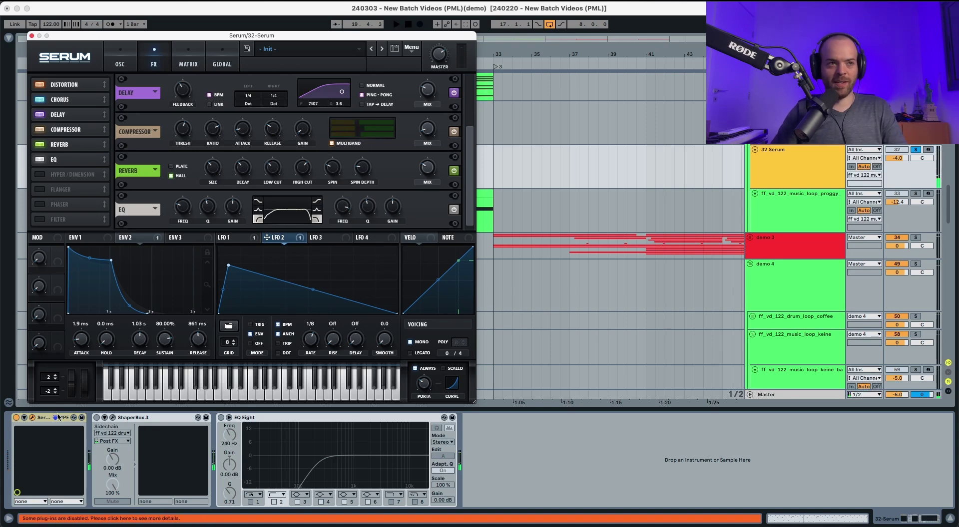
# Activate the ShaperBox 3 and EQ Eight devices on the 32 Serum track during playback
pyautogui.click(96, 418)
pyautogui.press('space')
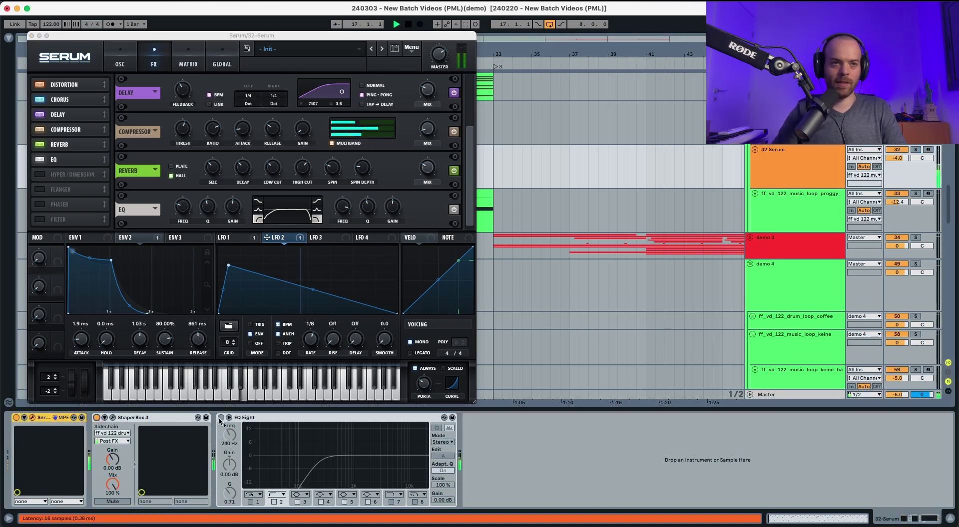
pyautogui.click(221, 420)
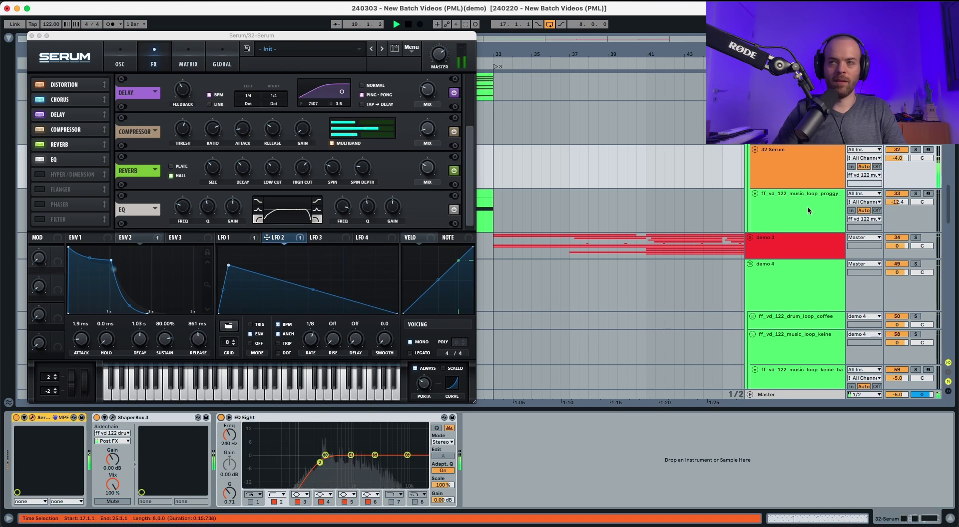
# Raise the 32 Serum track's volume to -2.0 dB while listening to the loop
pyautogui.click(894, 159)
pyautogui.press('Up')
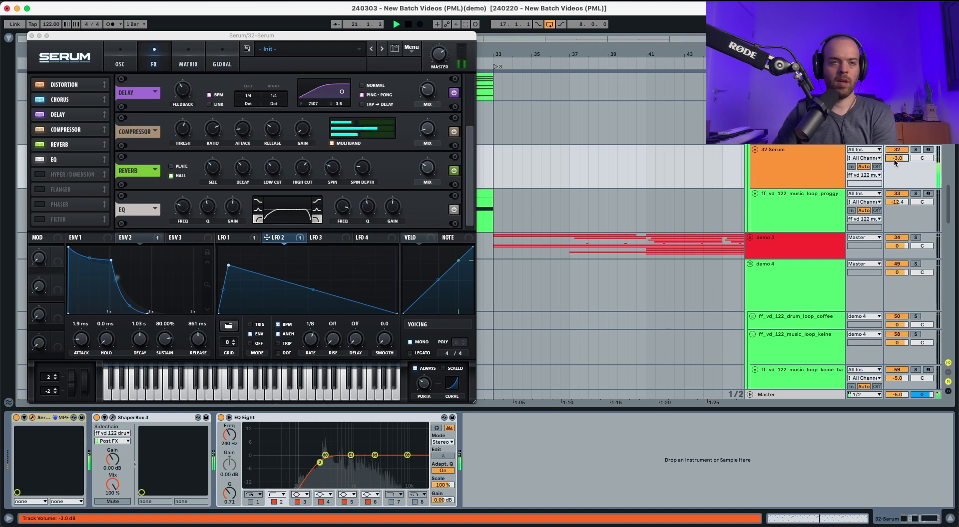
pyautogui.press('Up')
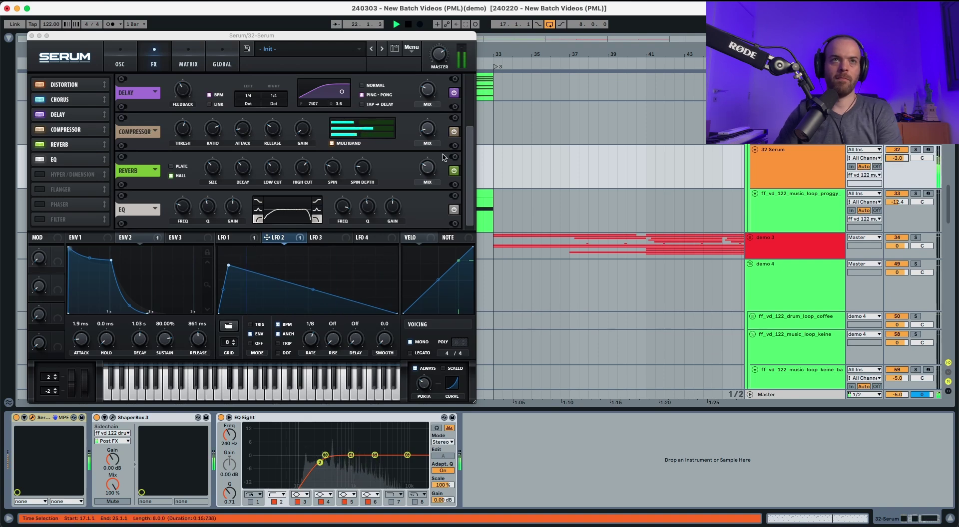
pyautogui.press('space')
# Adjust the amount of Env 2 modulation on the filter cutoff while the loop plays
pyautogui.click(121, 63)
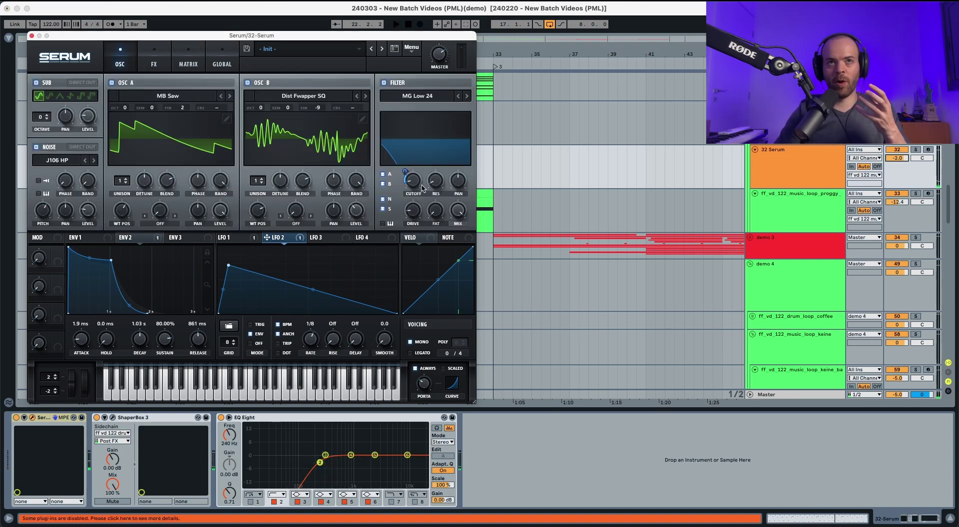
pyautogui.moveTo(412, 186)
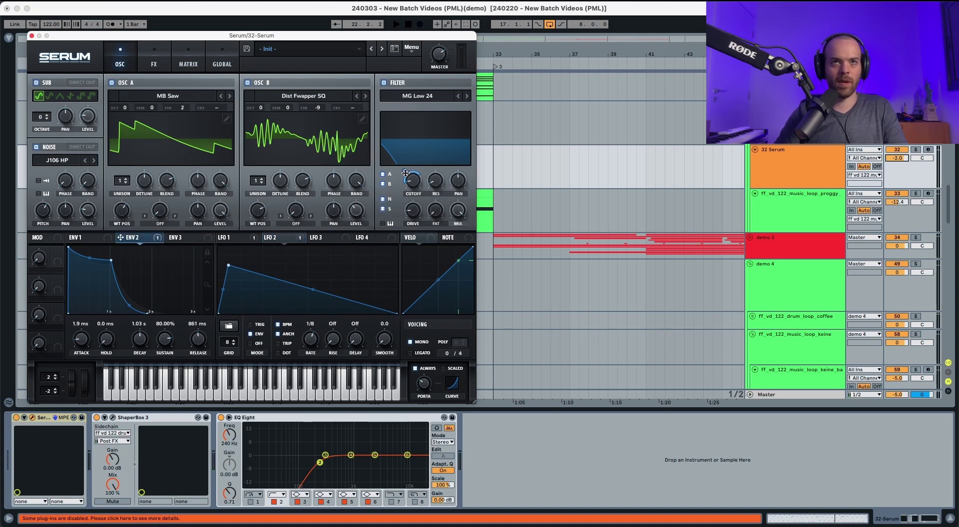
pyautogui.press('space')
pyautogui.moveTo(405, 173); pyautogui.dragTo(406, 170)
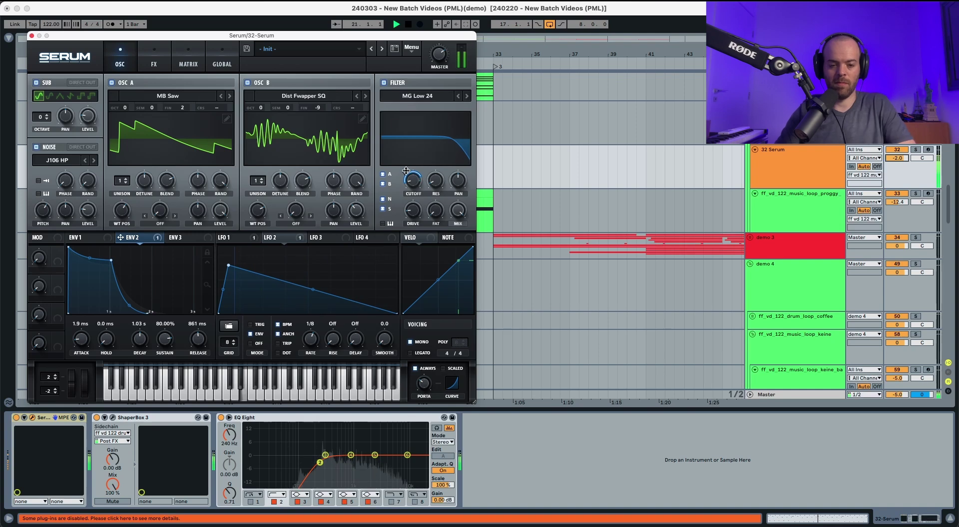
pyautogui.press('space')
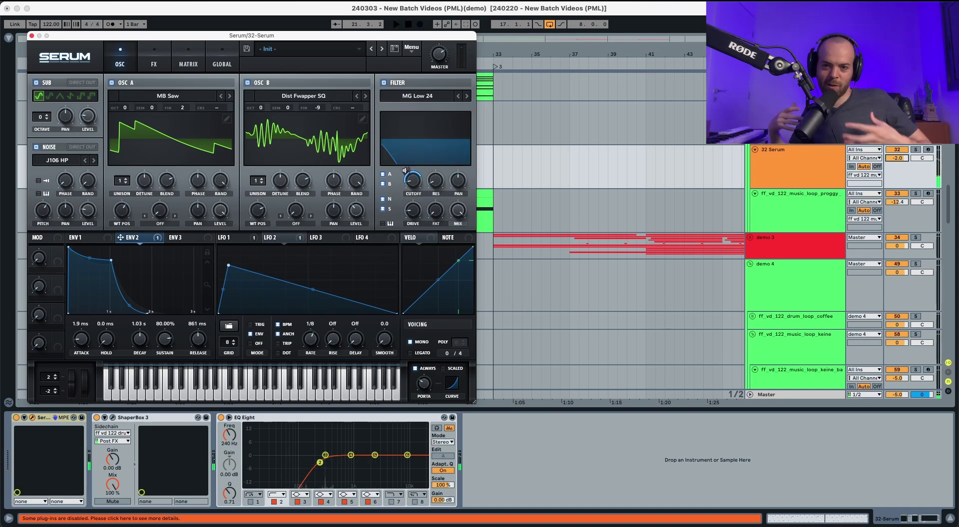